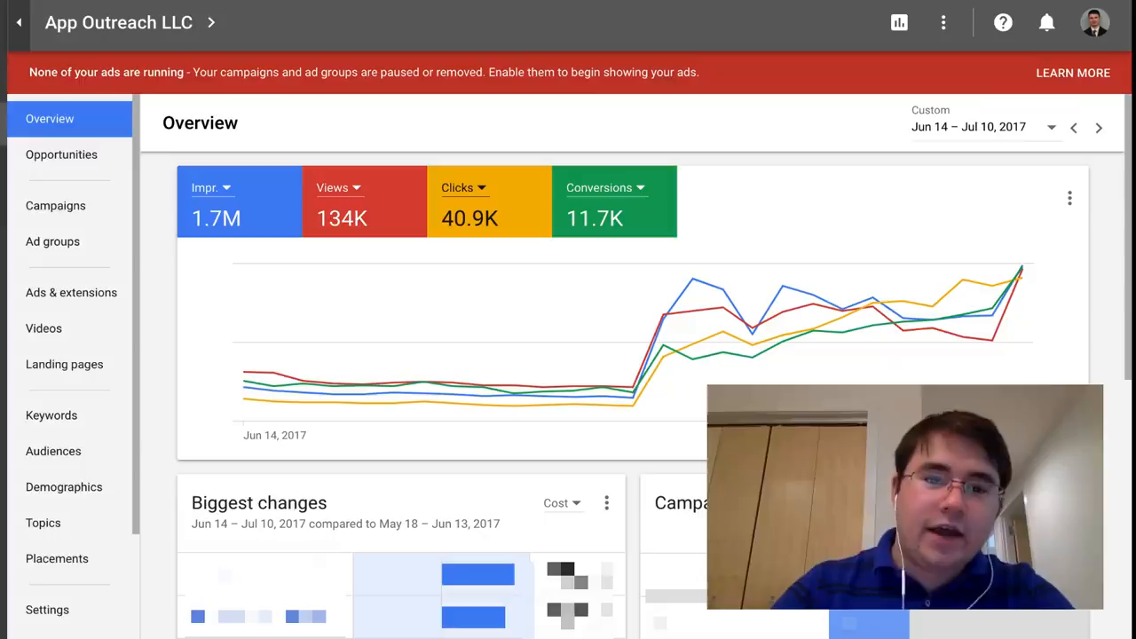
Switch to YouTube and play the "Best Development Courses C3T3" video
left_click(307, 1)
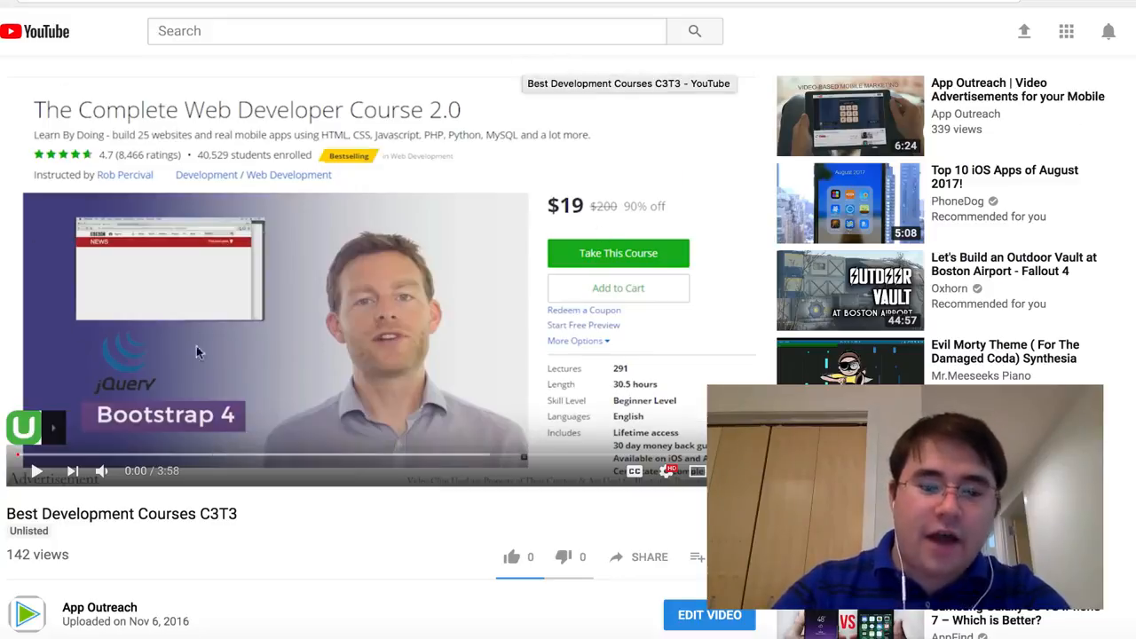
left_click(410, 261)
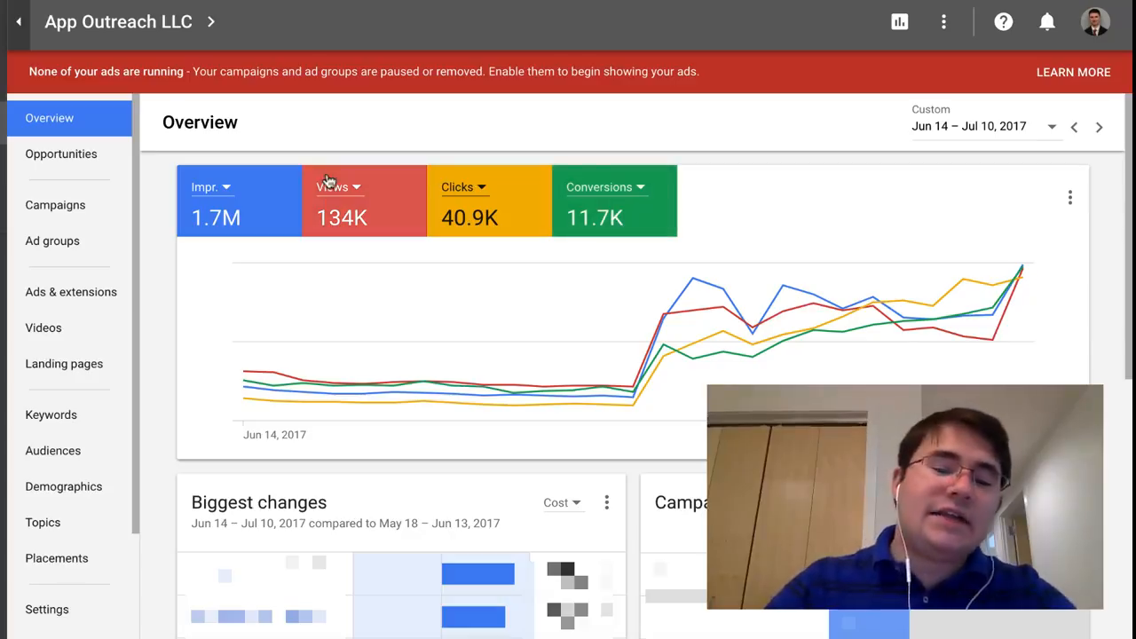
Hide views, conversions and clicks on the Overview performance chart so that only impressions are plotted
left_click(407, 213)
left_click(621, 221)
left_click(517, 221)
left_click(518, 221)
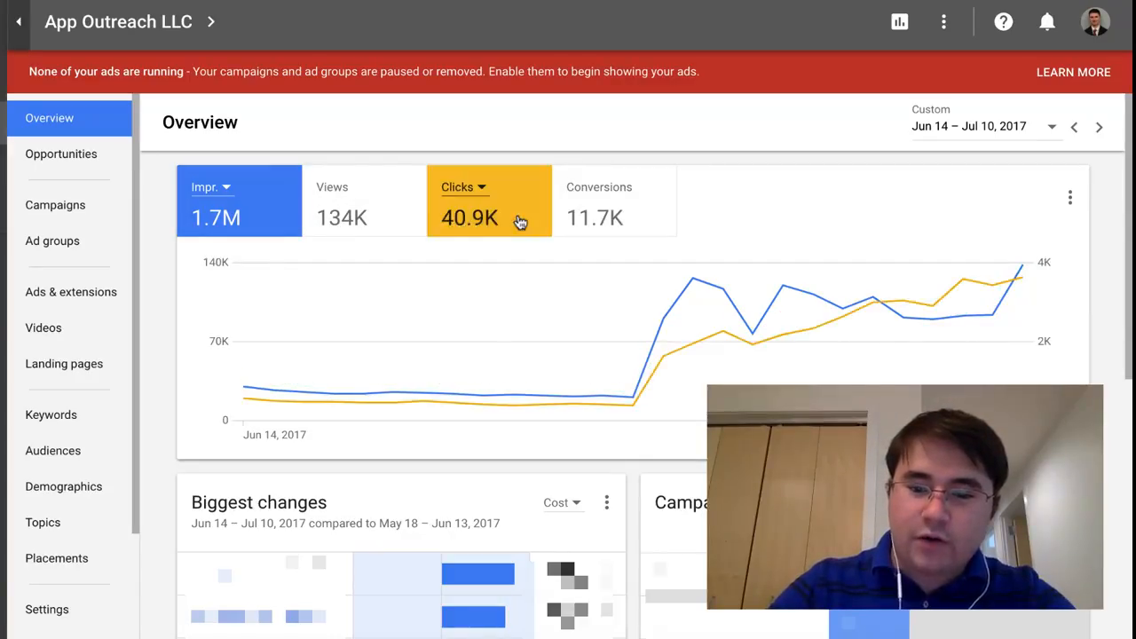
left_click(515, 221)
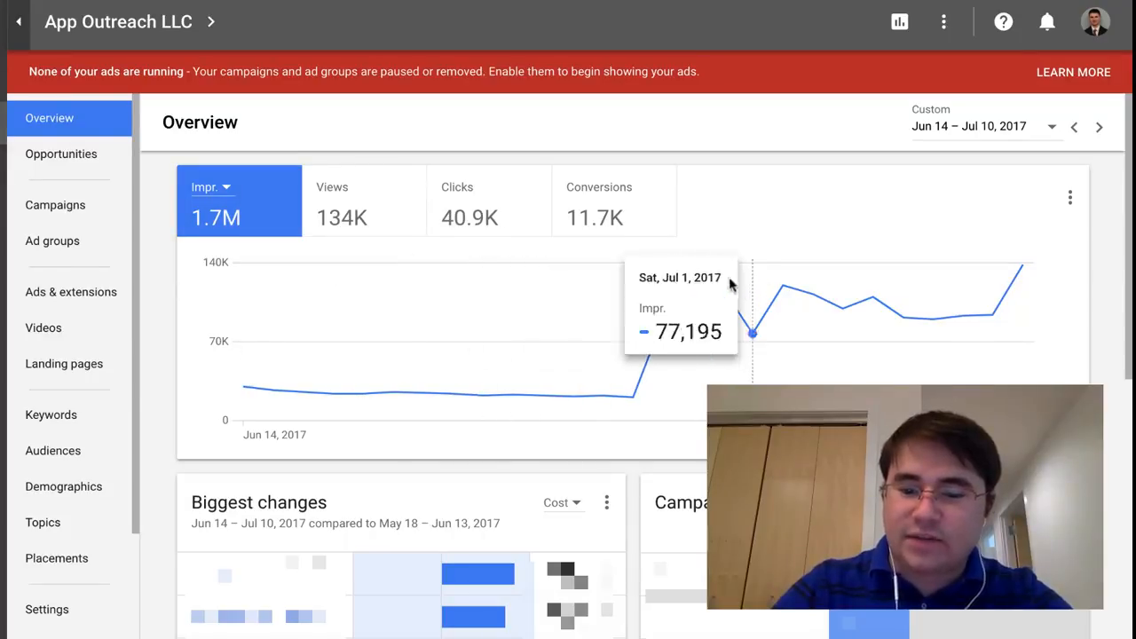
Replace impressions with views on the performance chart and add clicks for comparison
left_click(370, 205)
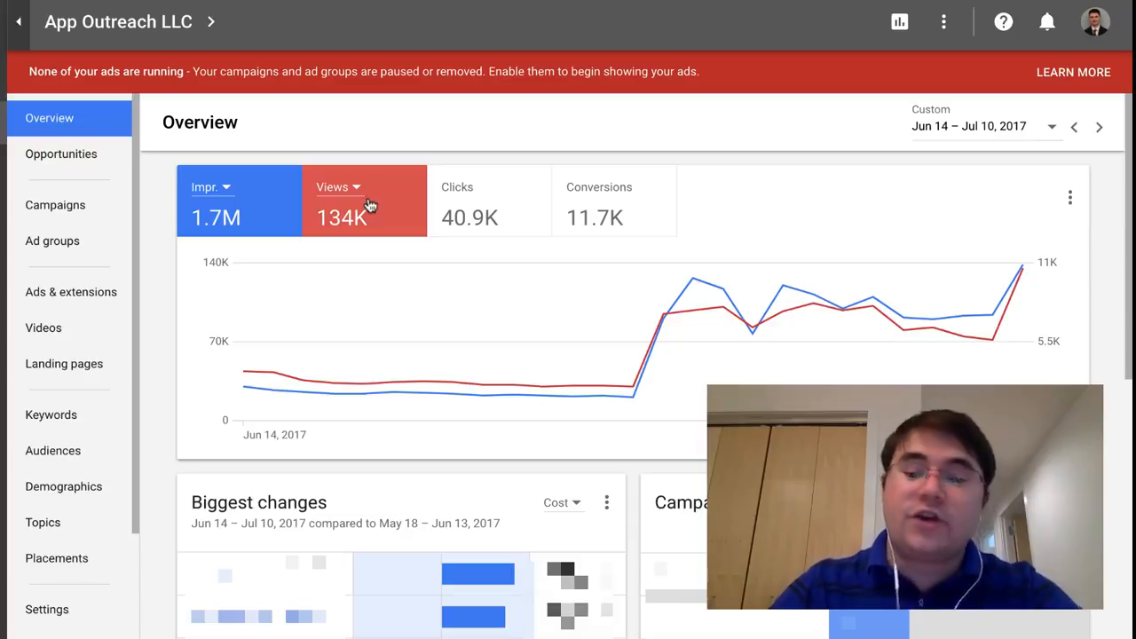
left_click(275, 224)
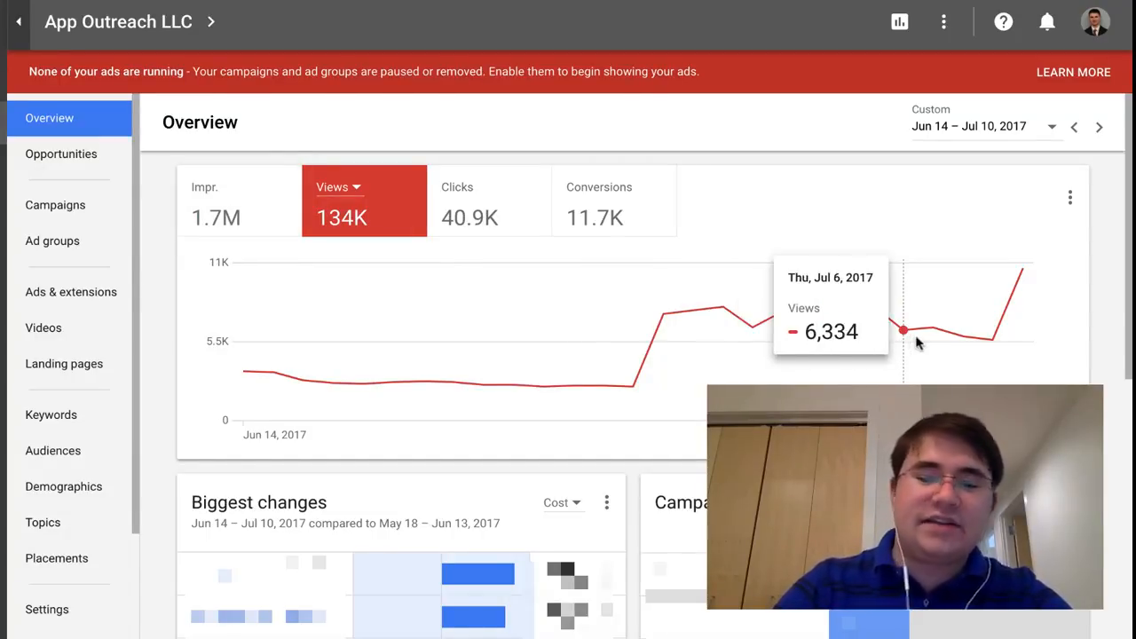
left_click(489, 197)
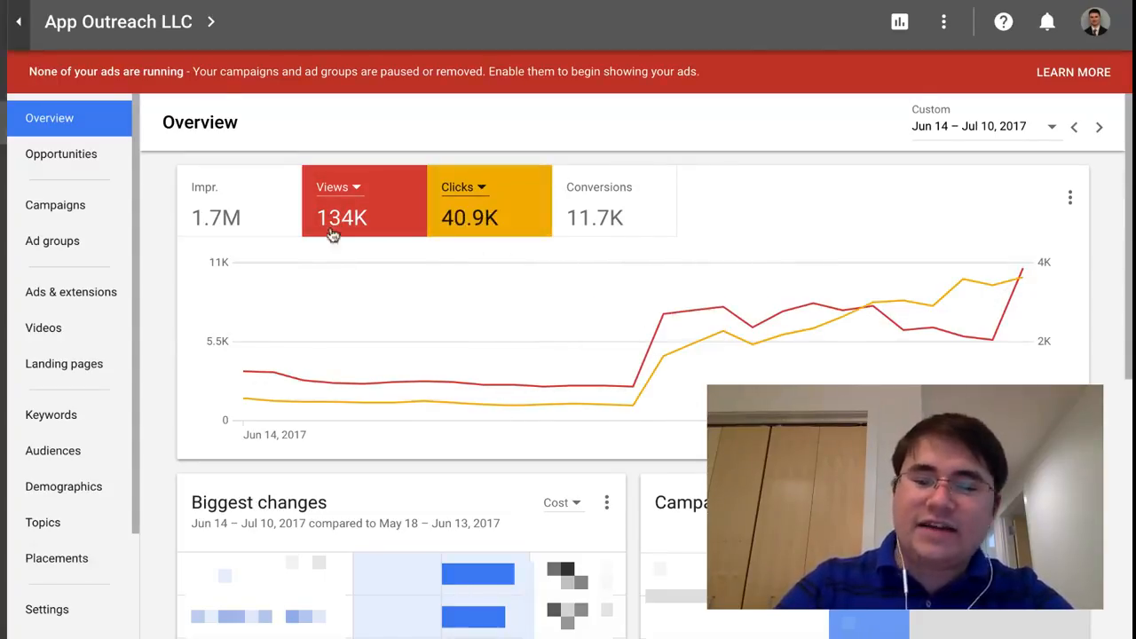
Compare views with conversions on the performance chart and add impressions and clicks back
left_click(506, 213)
left_click(658, 214)
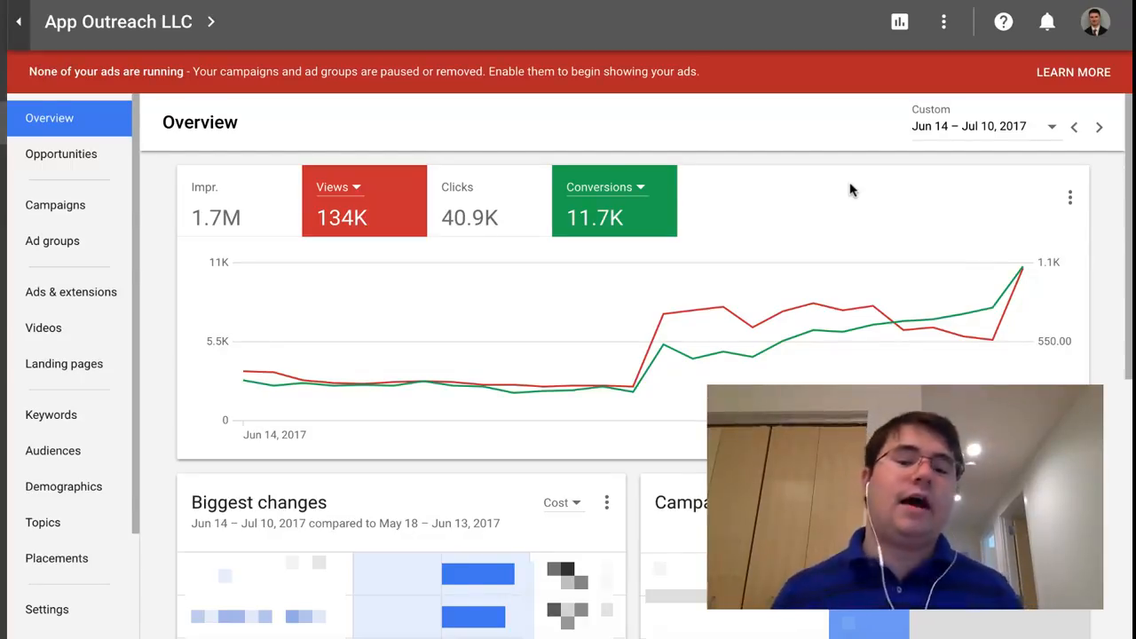
left_click(279, 203)
left_click(497, 208)
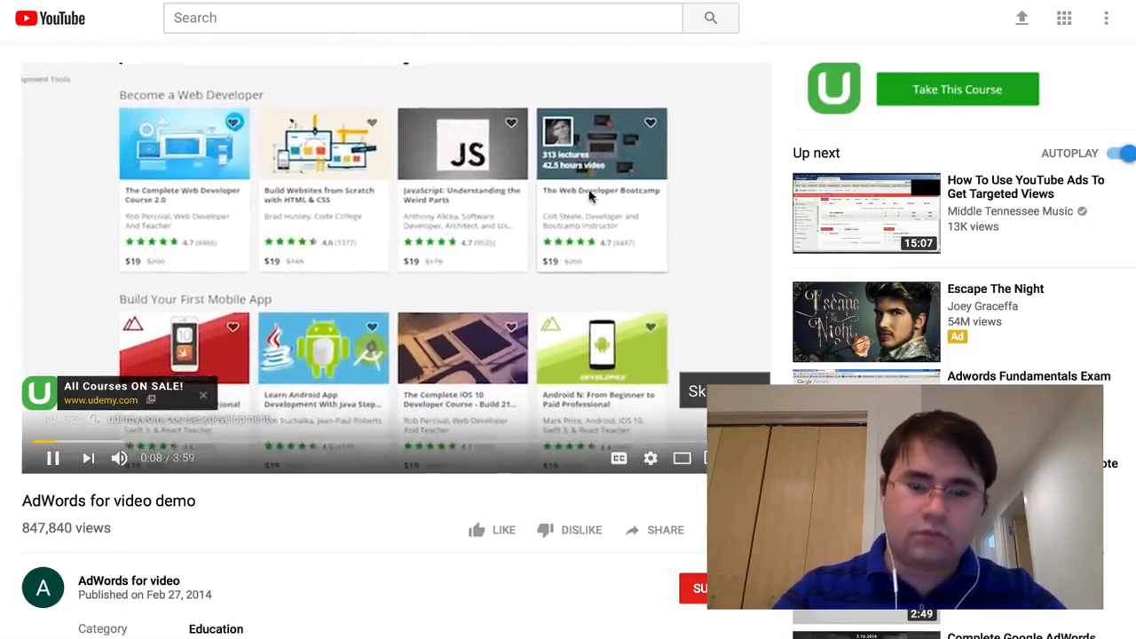
Pause the Udemy ad on the YouTube demo video and examine the landing page behind its "All Courses ON SALE!" overlay
left_click(590, 196)
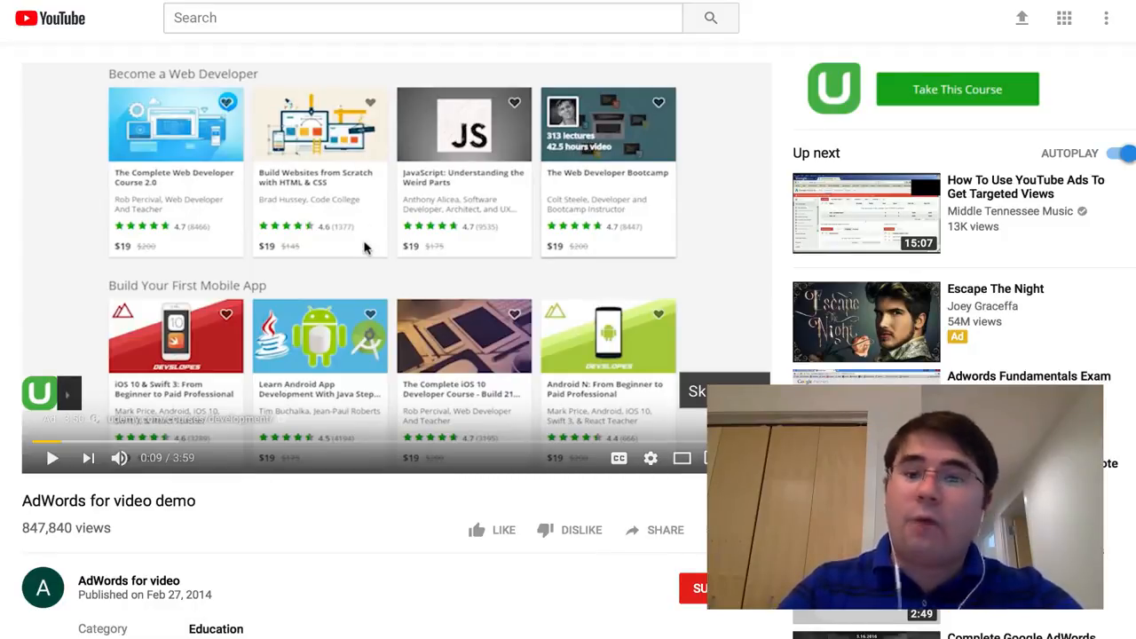
mouse_move(74, 382)
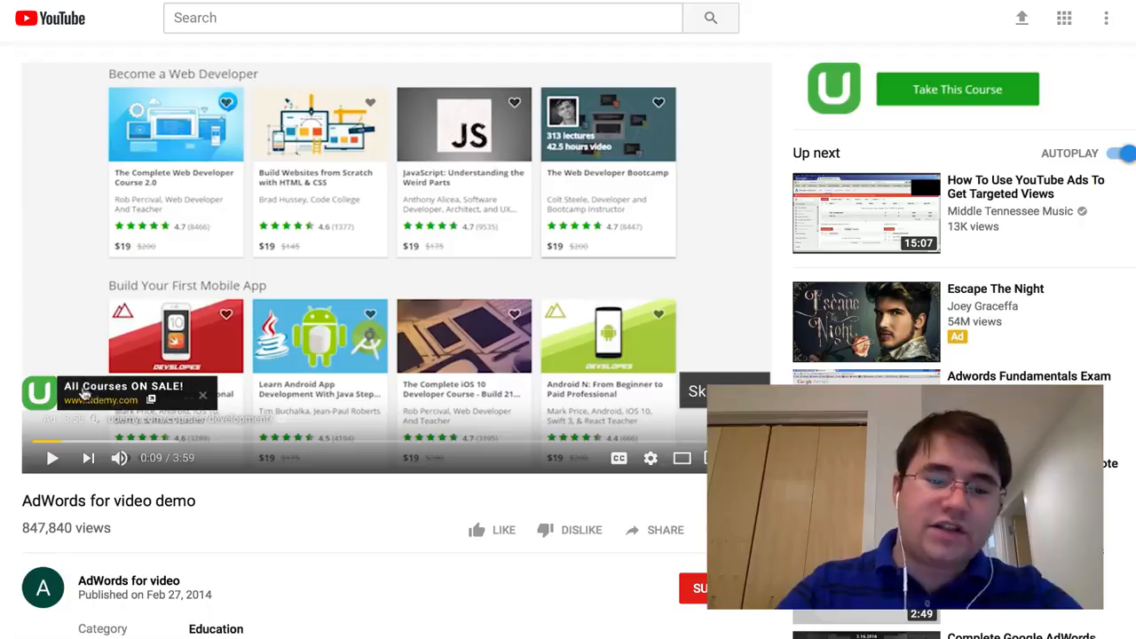
left_click(117, 372)
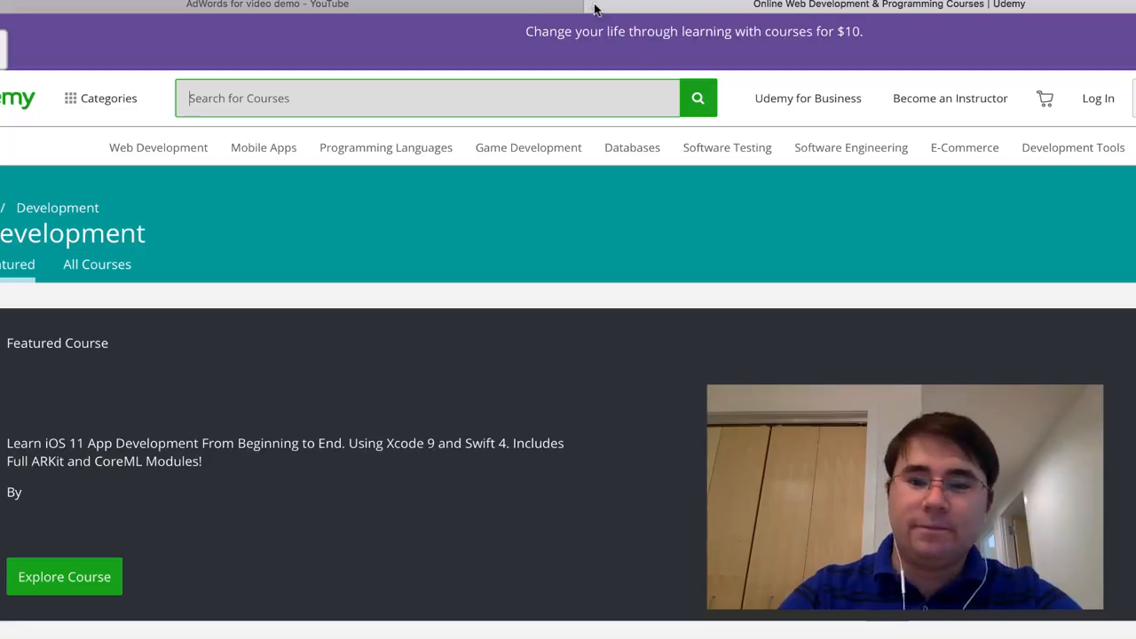
left_click(595, 8)
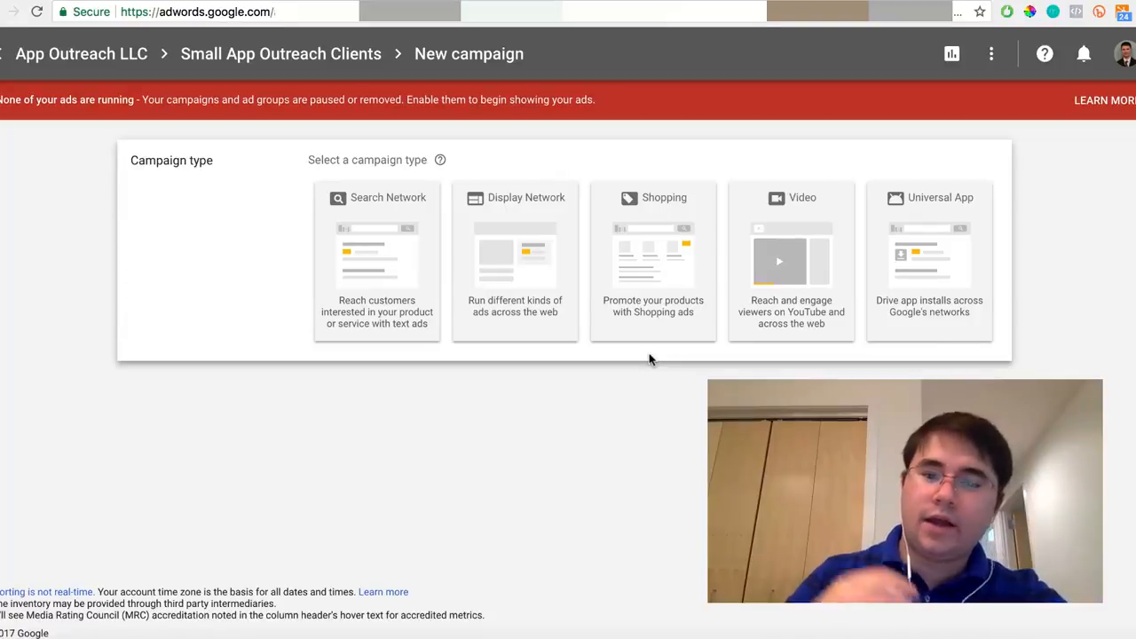
Choose Video as the new campaign's type and continue with the Standard subtype
left_click(783, 216)
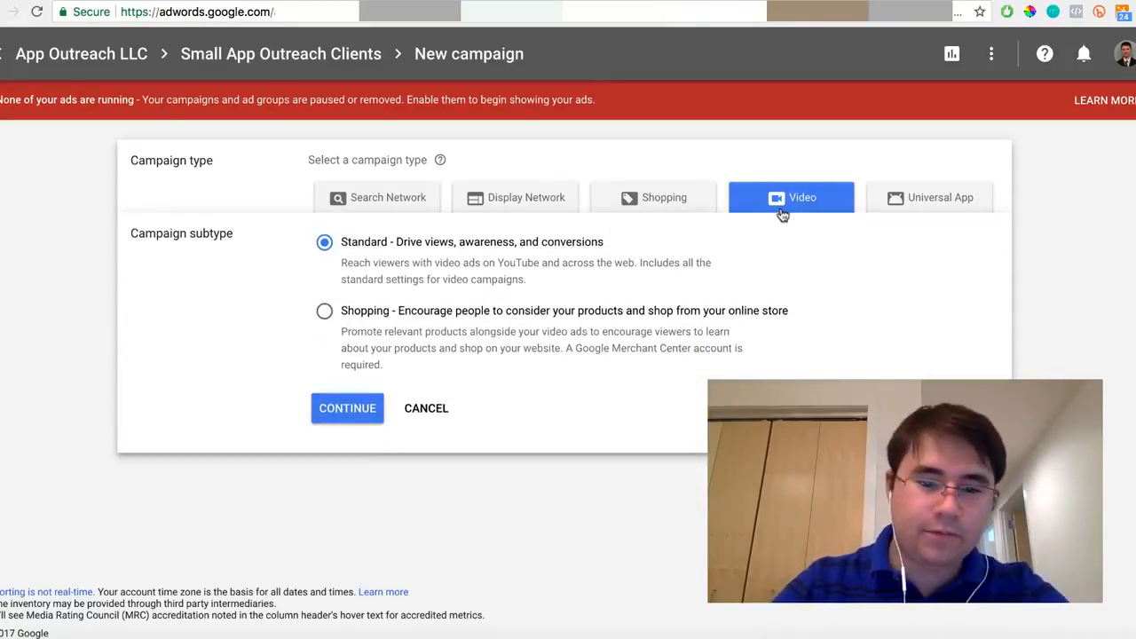
left_click(339, 410)
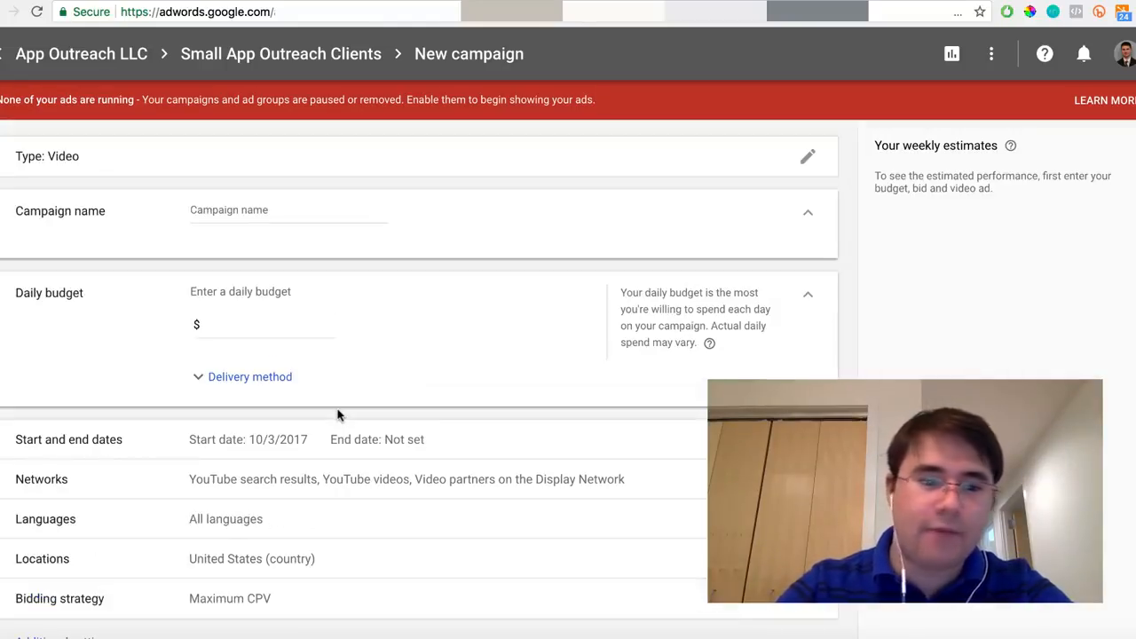
Name the campaign "Video Ad" and set its daily budget to $100
left_click(315, 211)
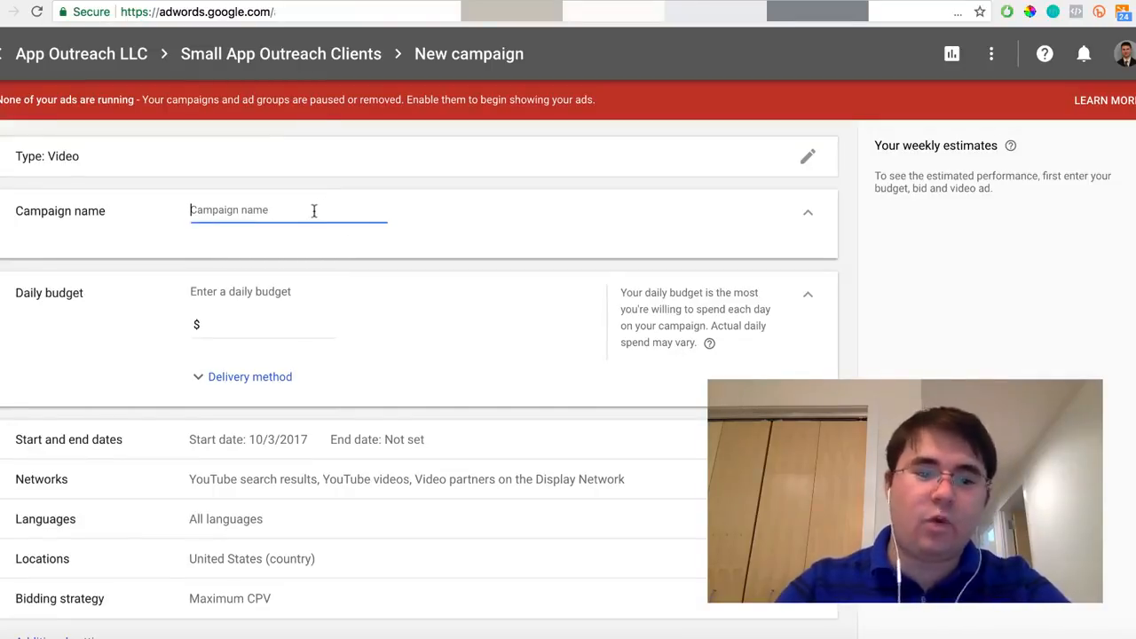
type("Video Ad")
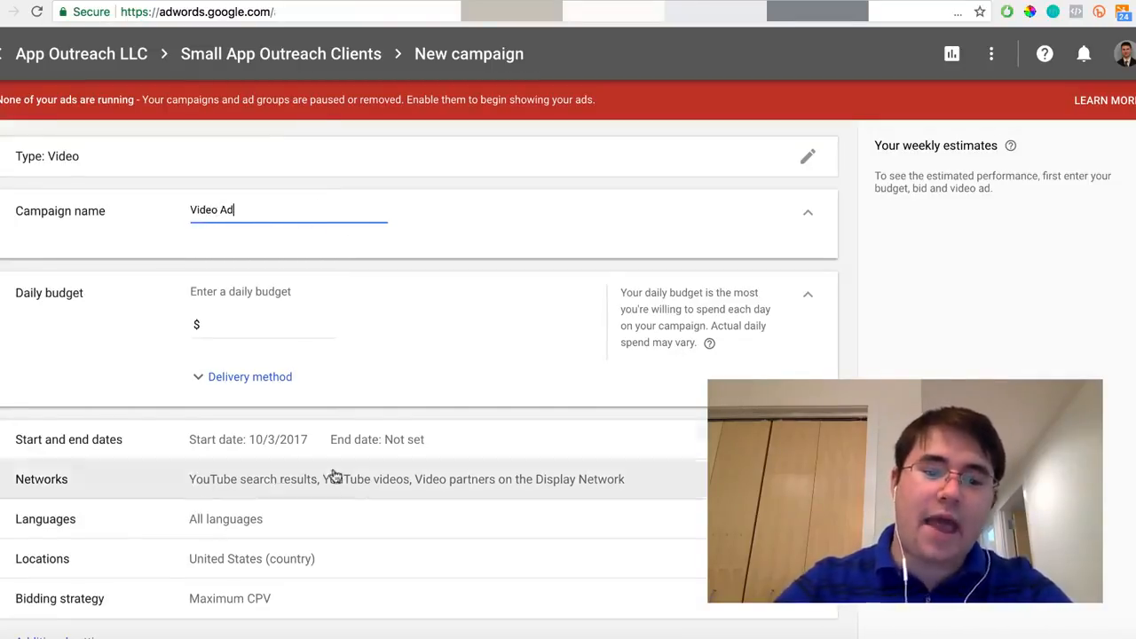
left_click(290, 324)
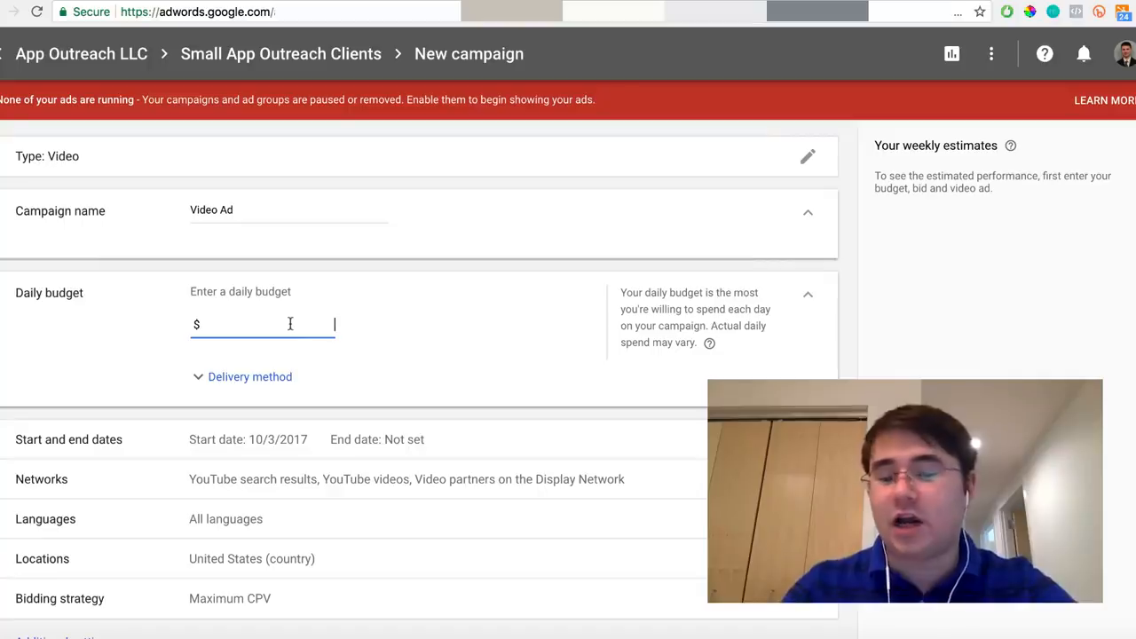
type("100")
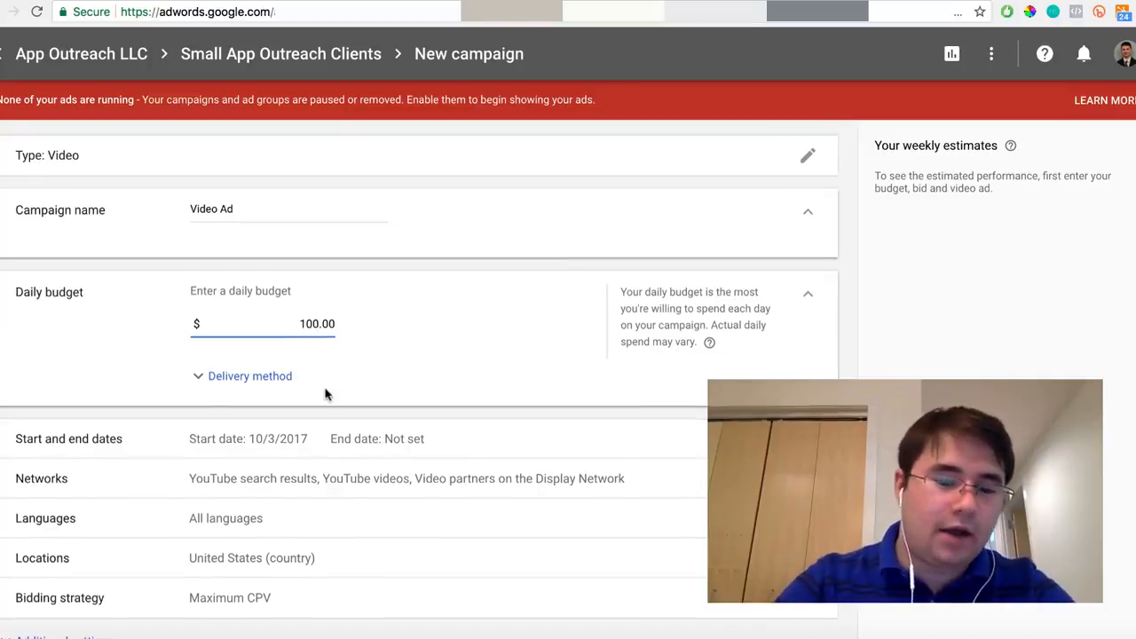
Review the campaign's dates, networks, languages, locations and bidding strategy, and open the ad group's Maximum CPV bid for editing
scroll(325, 393, "down", 3)
scroll(332, 464, "down", 3)
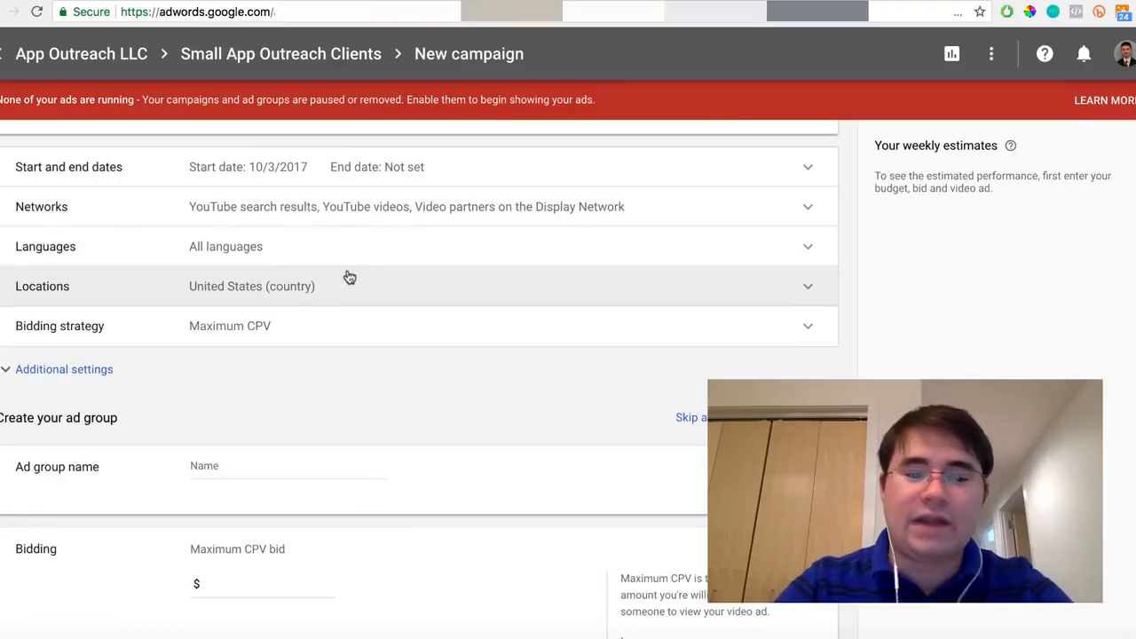
scroll(350, 287, "down", 2)
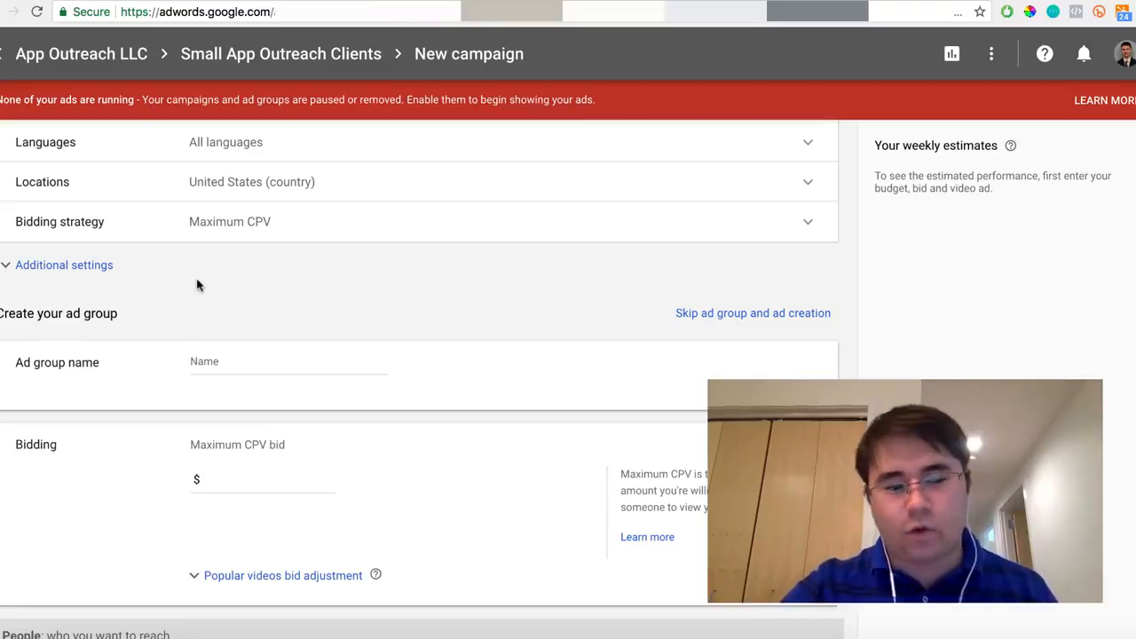
scroll(197, 285, "down", 5)
left_click(253, 259)
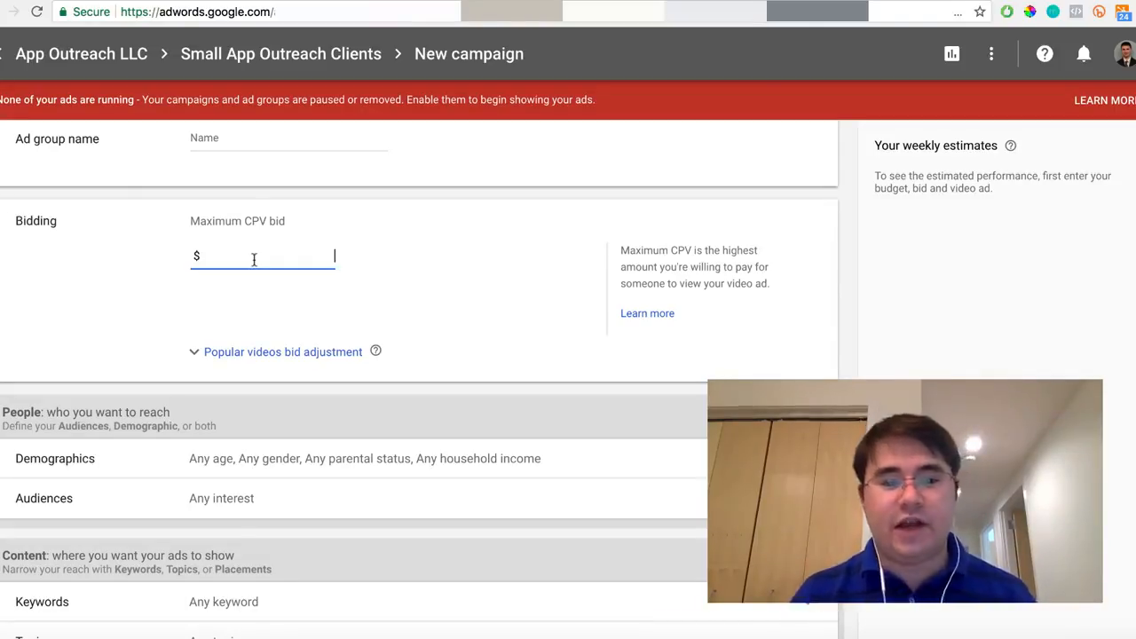
Open the demographic targeting and examine the gender, age, parental status and household income options
scroll(254, 258, "down", 5)
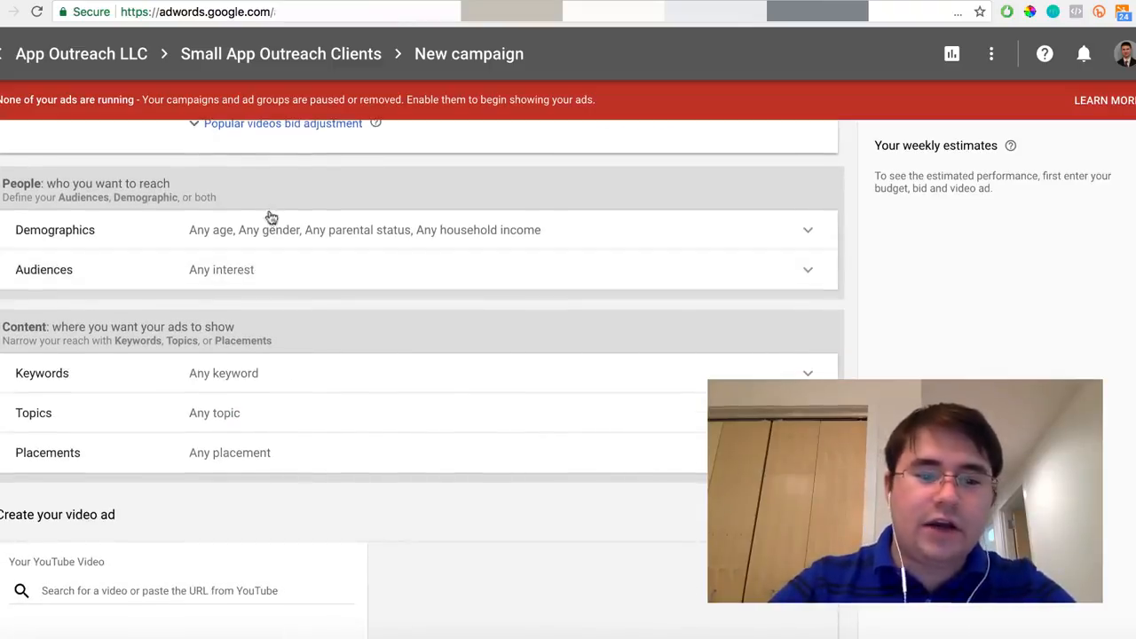
left_click(272, 229)
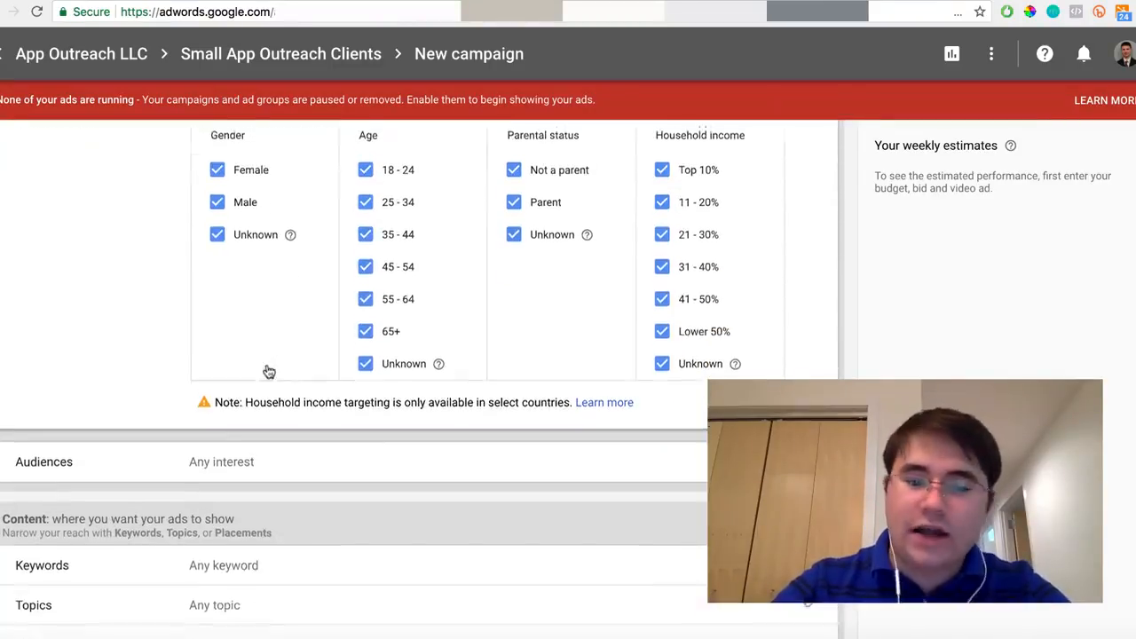
scroll(269, 371, "up", 2)
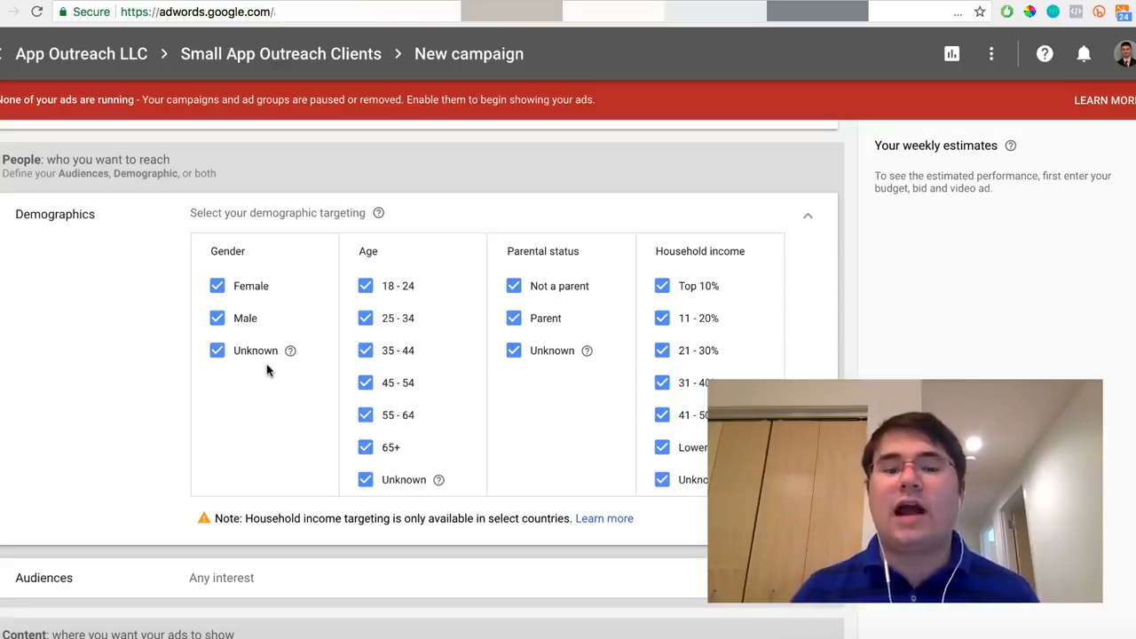
scroll(267, 368, "down", 3)
scroll(268, 368, "down", 3)
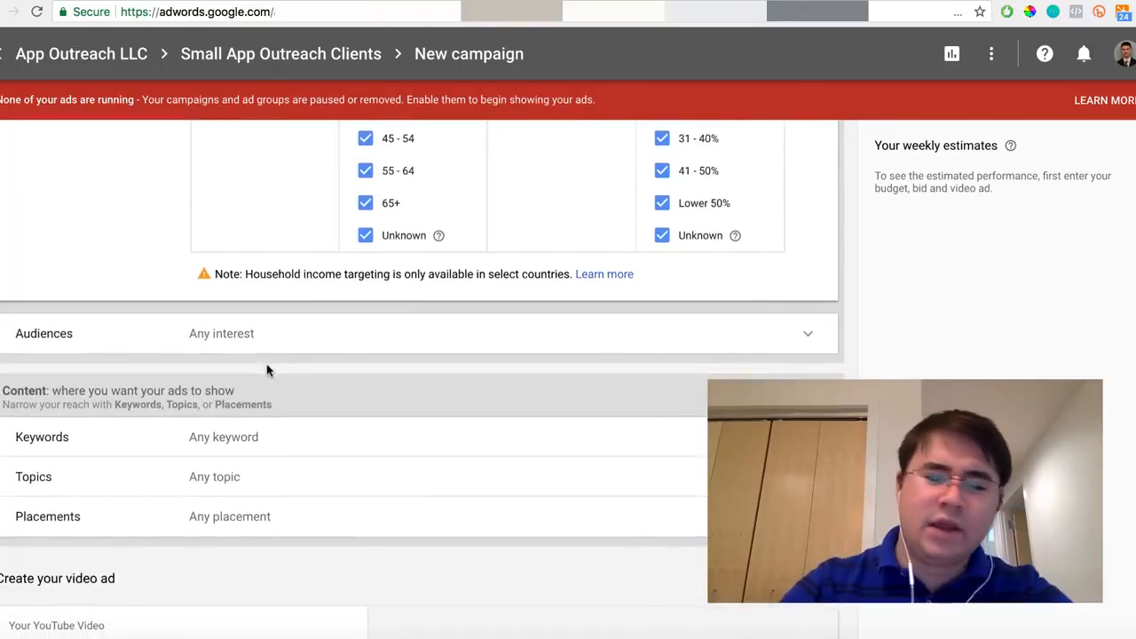
Open the audience targeting and examine the Affinity, In-market and Remarketing categories
left_click(280, 343)
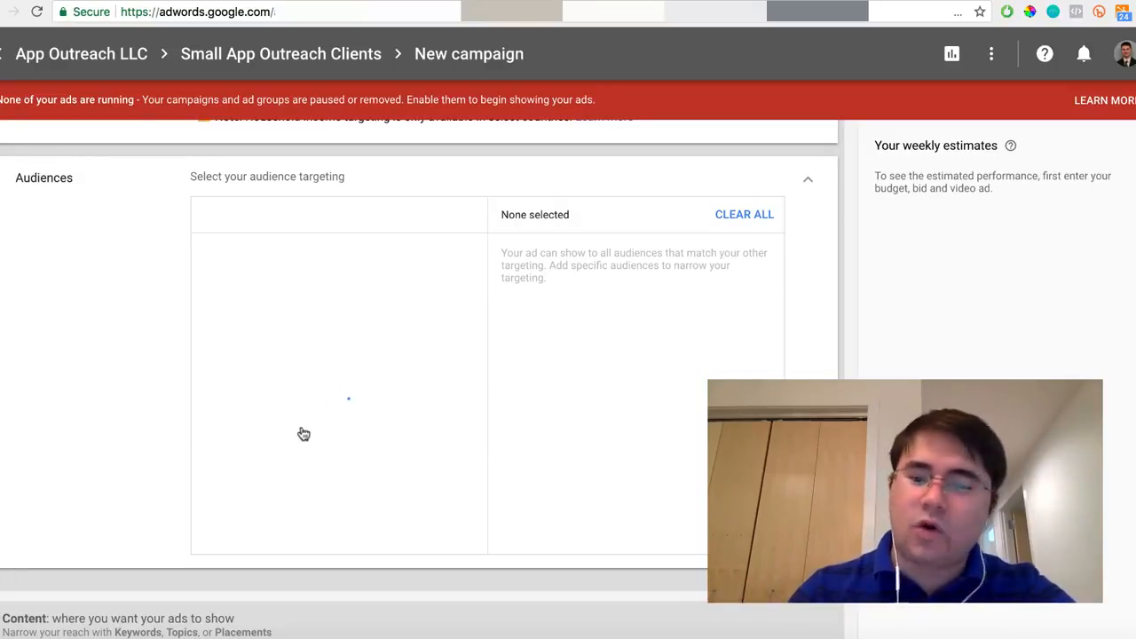
scroll(304, 433, "up", 2)
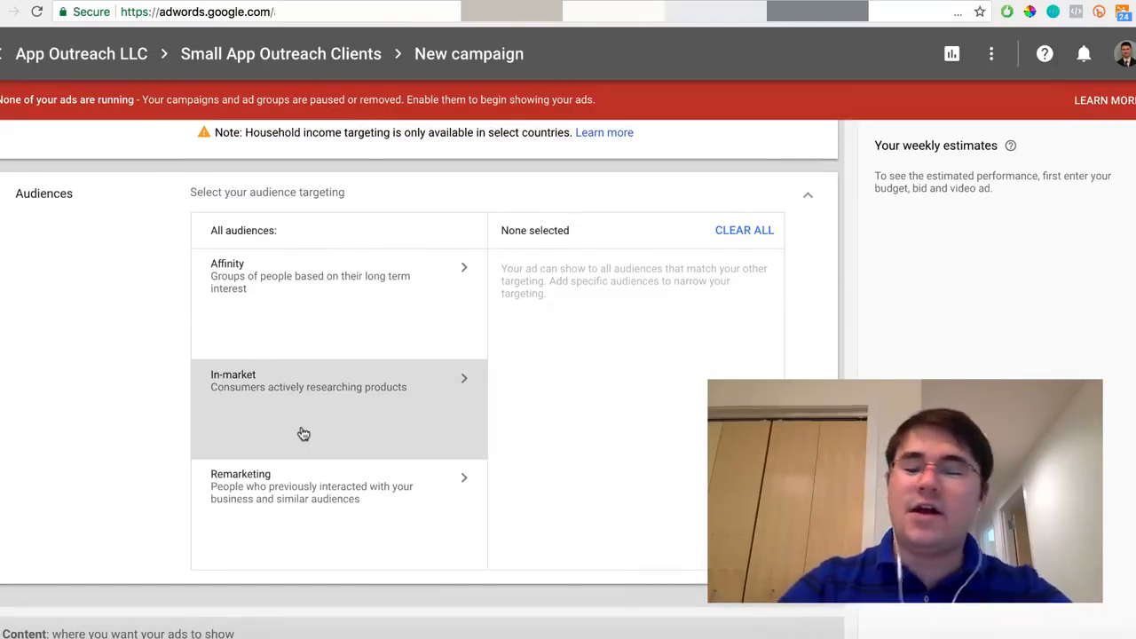
scroll(304, 433, "down", 1)
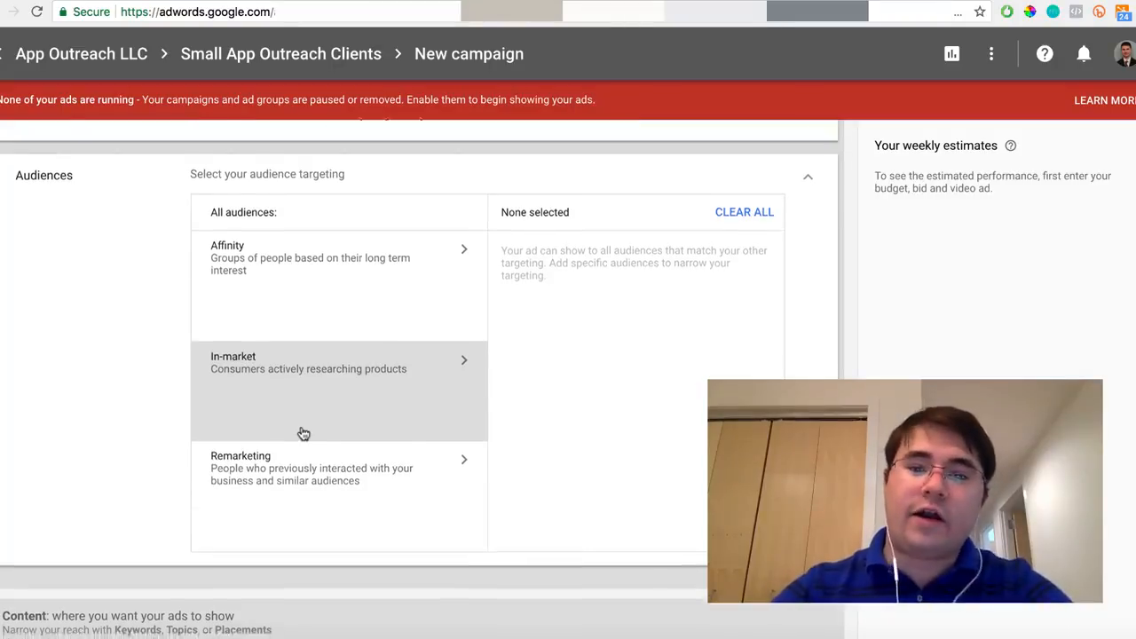
scroll(304, 434, "down", 2)
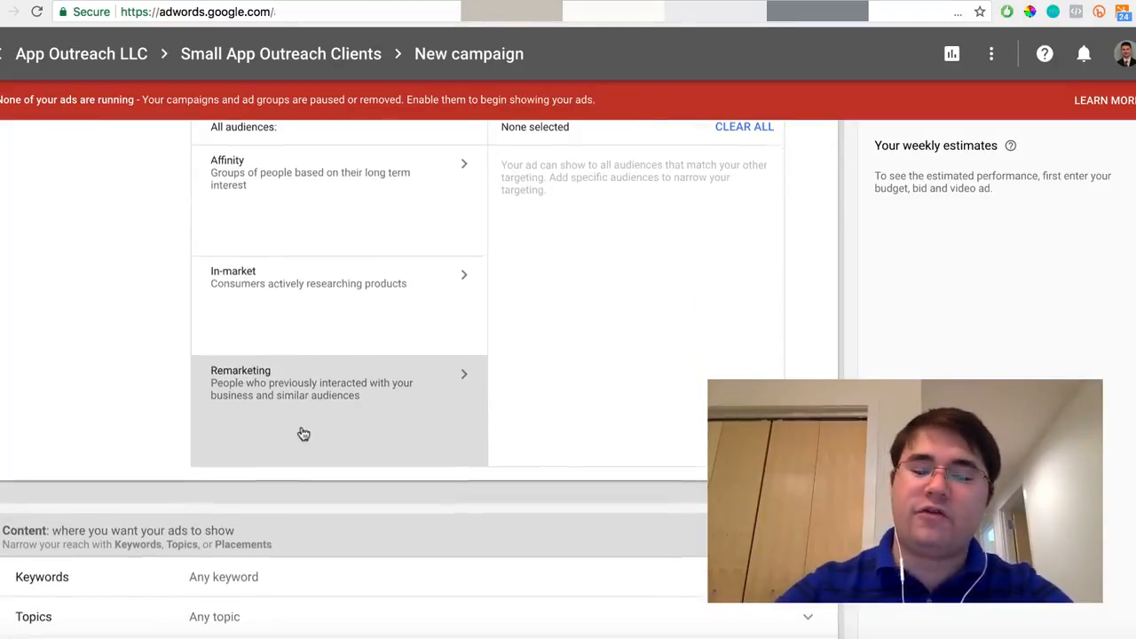
Review the keyword, topic and placement targeting, and load the "Best Development Courses C3T3" YouTube video into the video ad by its URL
scroll(304, 433, "down", 7)
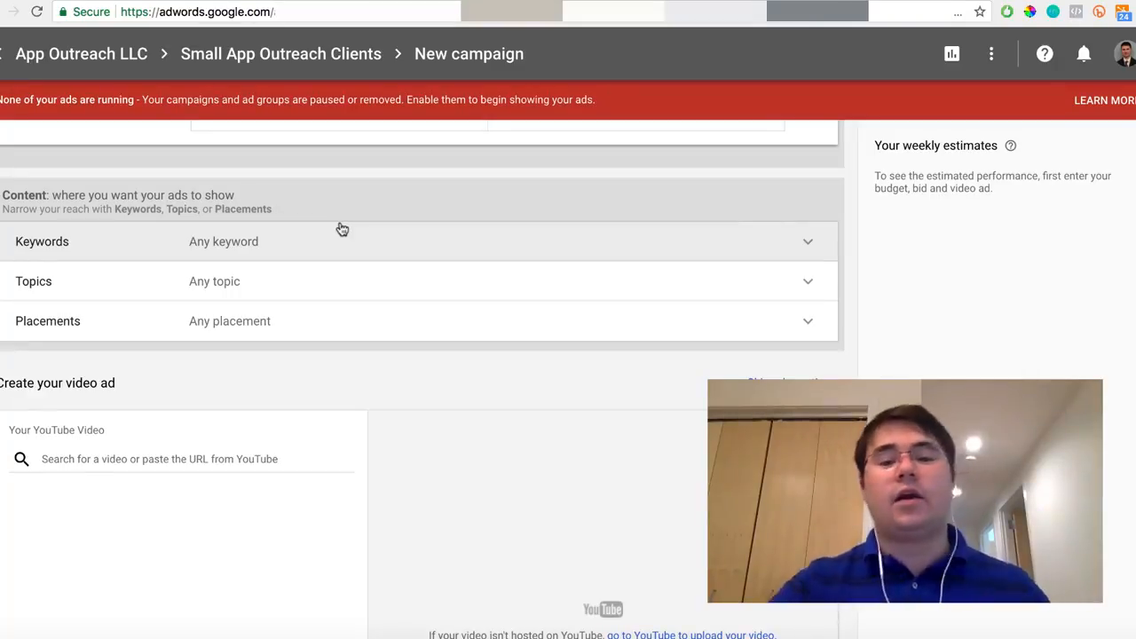
scroll(343, 230, "down", 1)
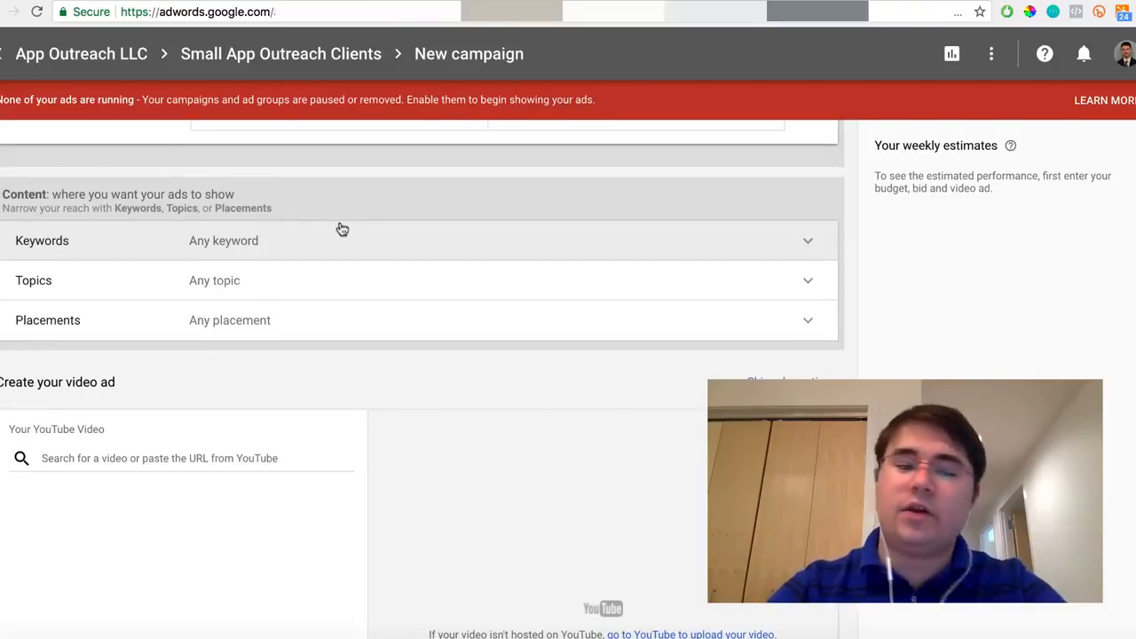
scroll(343, 230, "down", 3)
scroll(343, 230, "up", 3)
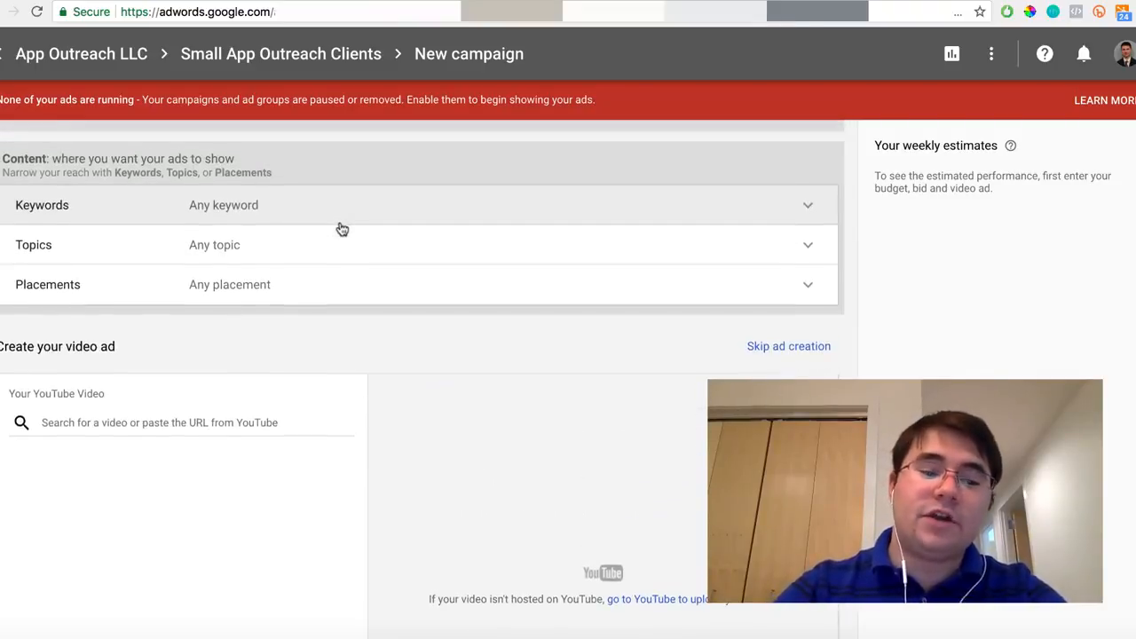
scroll(342, 230, "down", 2)
scroll(340, 228, "down", 1)
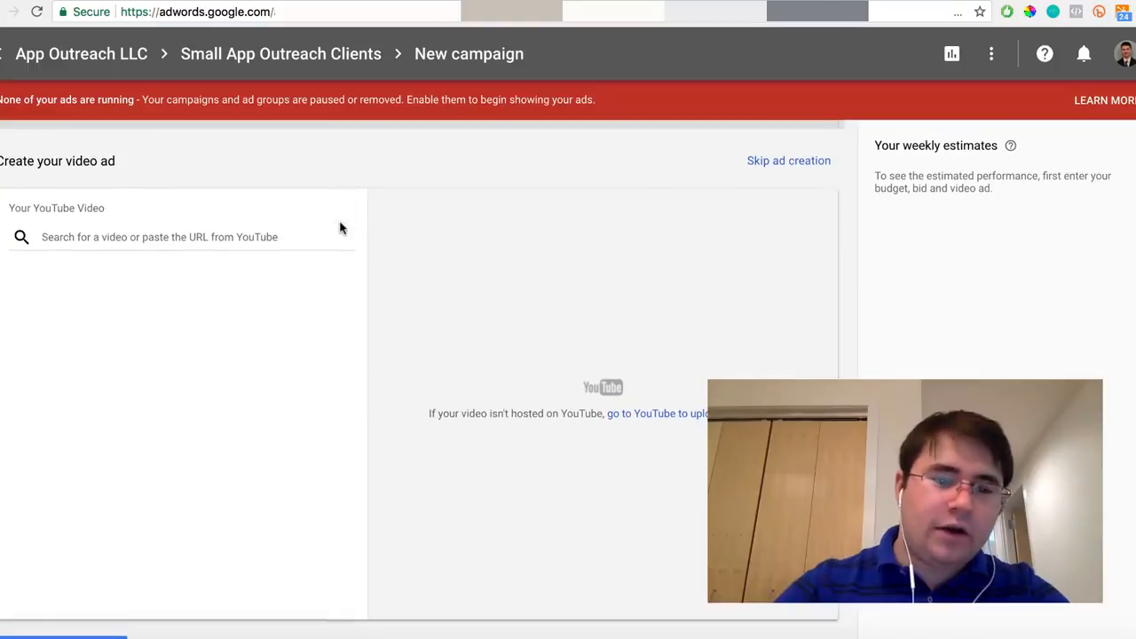
left_click(257, 232)
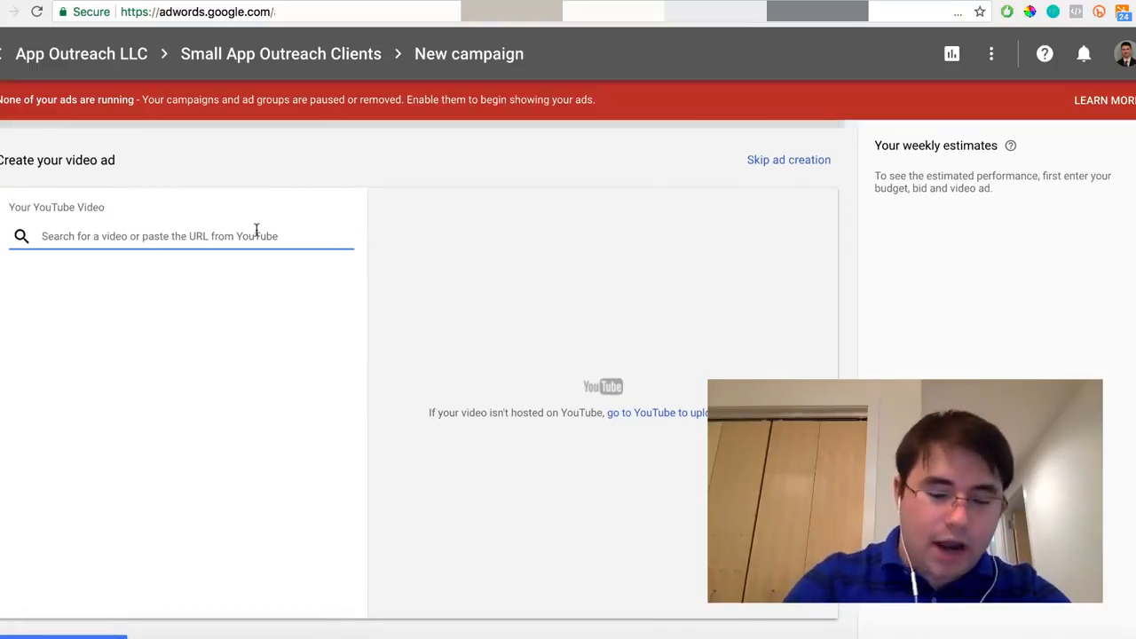
type("https://www.youtube.com/watch?v=E8q5G0dwMY")
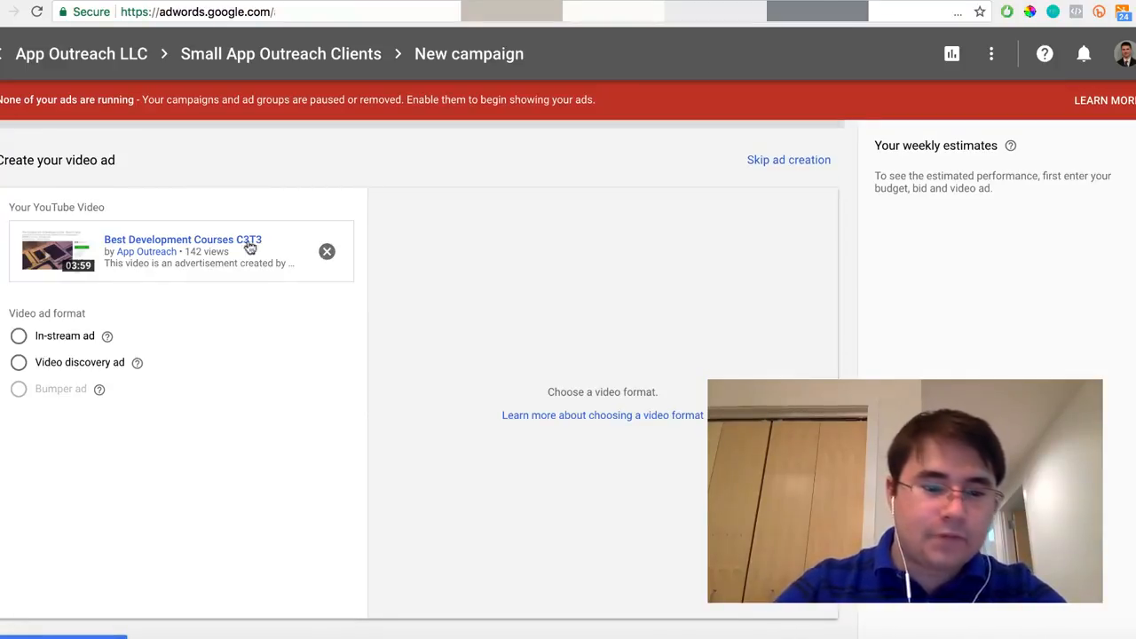
Compare the previews of the in-stream and video discovery formats, and set the video ad format to In-stream ad
left_click(75, 337)
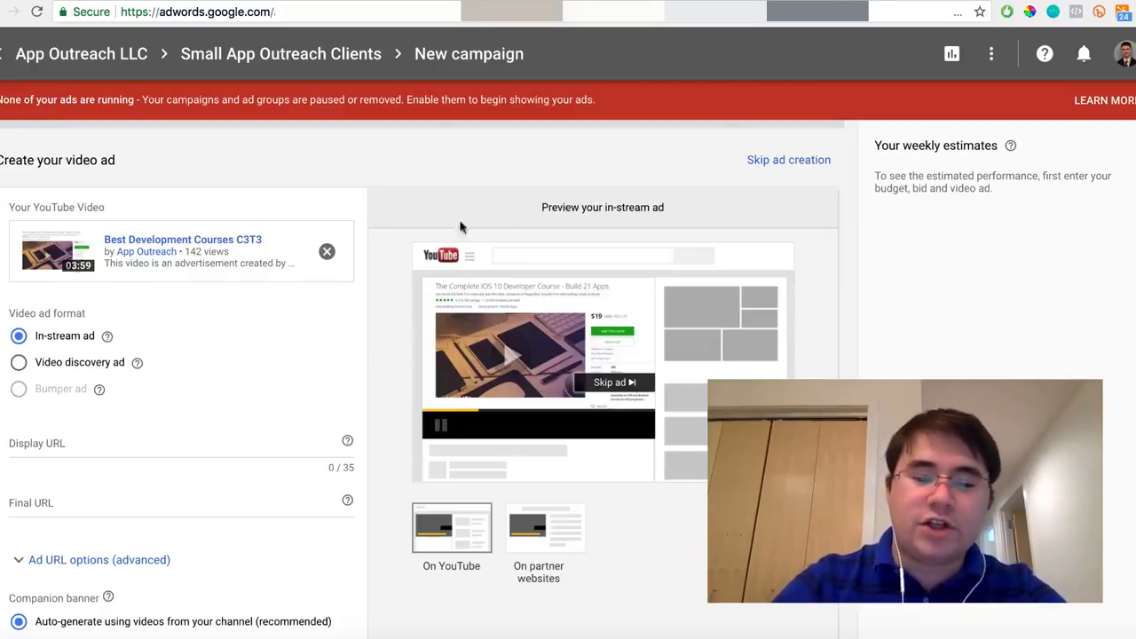
left_click(98, 366)
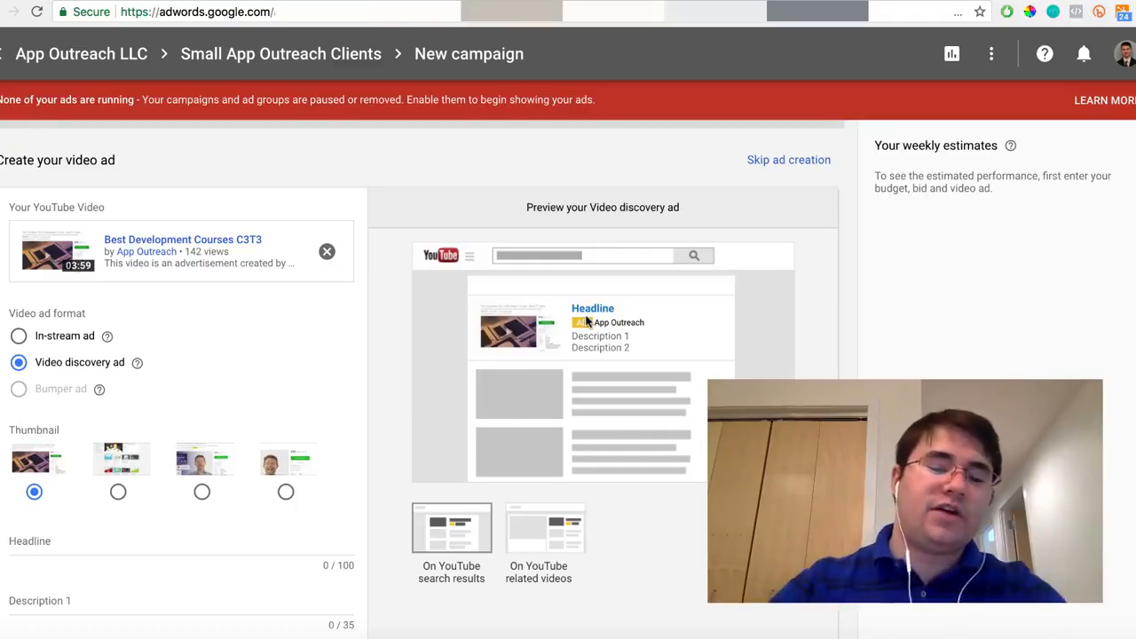
left_click(20, 340)
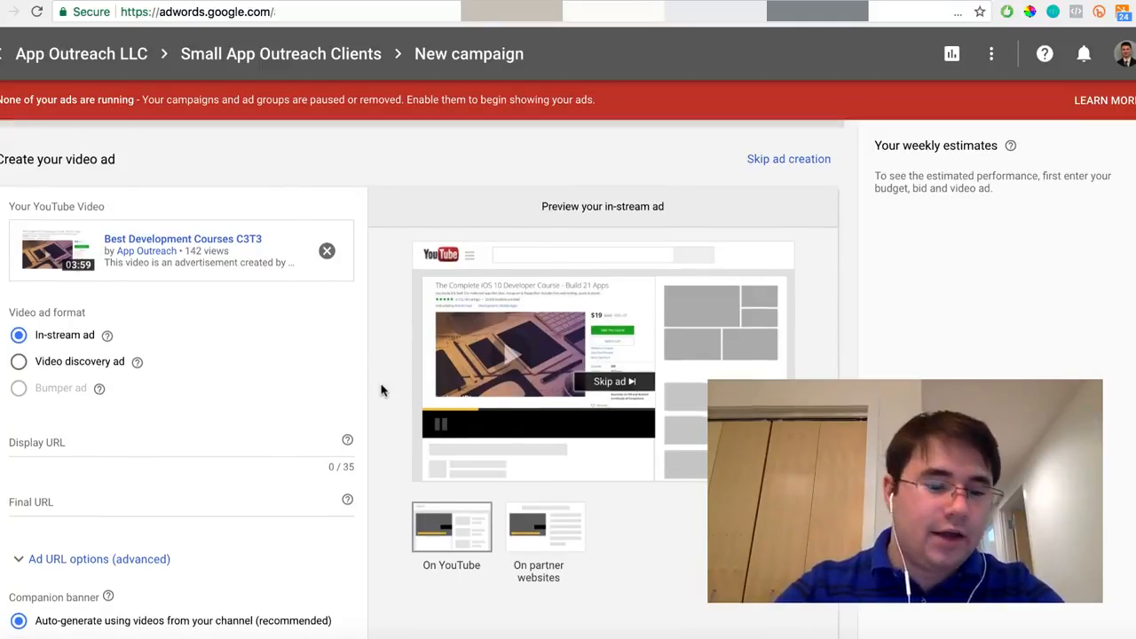
Examine the in-stream ad's Display URL and Final URL fields, companion banner options and ad name field
scroll(382, 390, "down", 2)
left_click(253, 331)
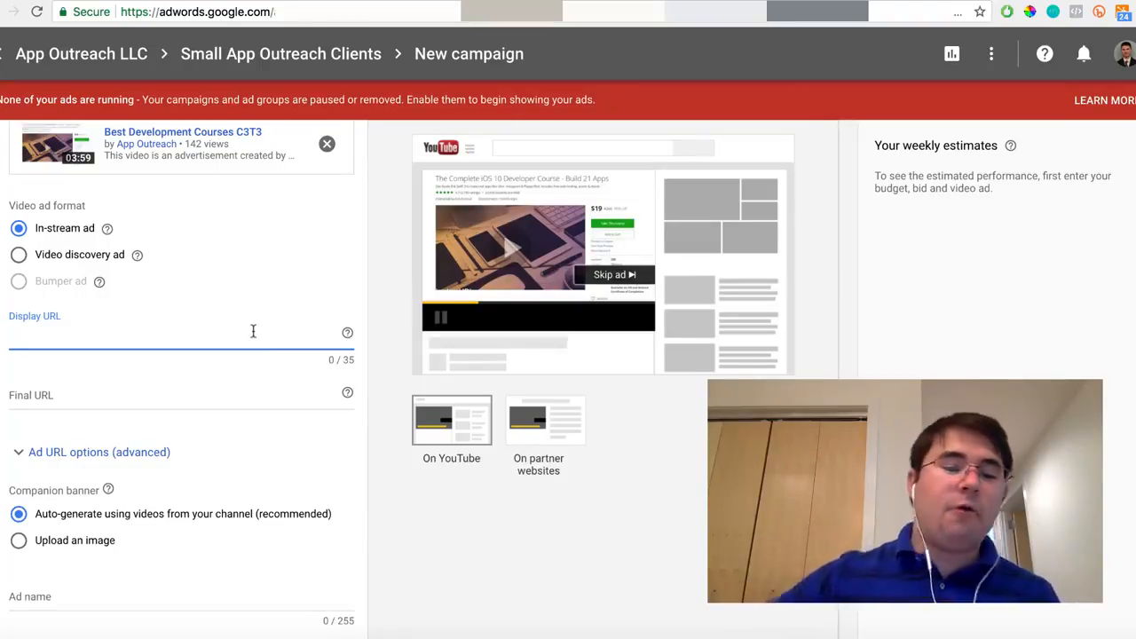
left_click(218, 410)
scroll(218, 412, "down", 1)
scroll(217, 413, "down", 1)
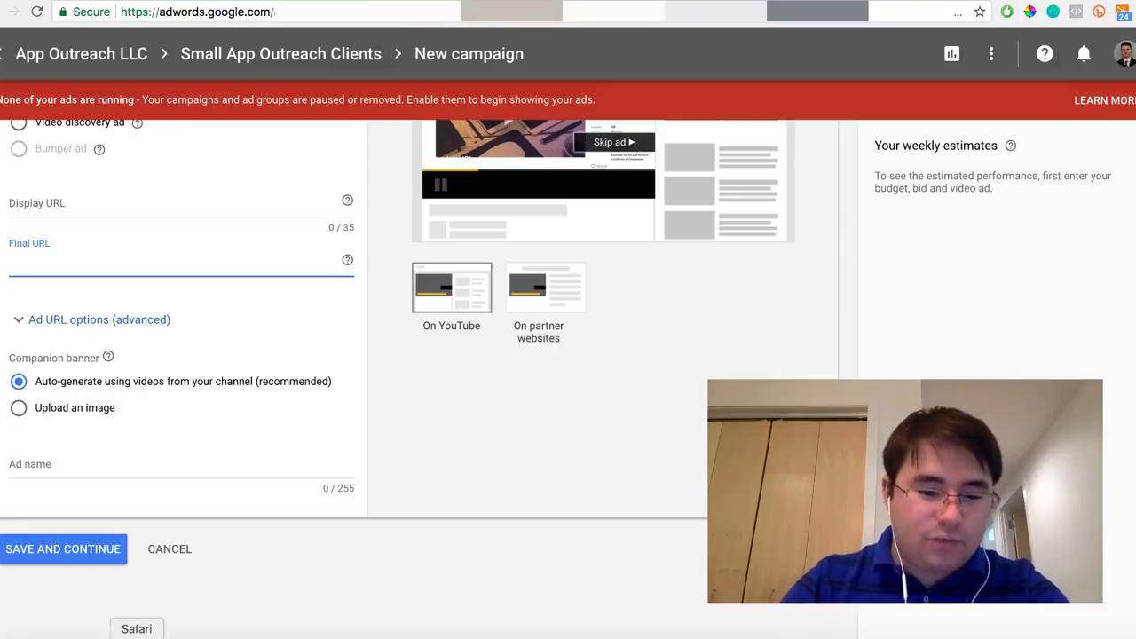
Switch to Safari to view the example ad's companion banner on YouTube, and return to AdWords to review the companion banner settings
left_click(139, 635)
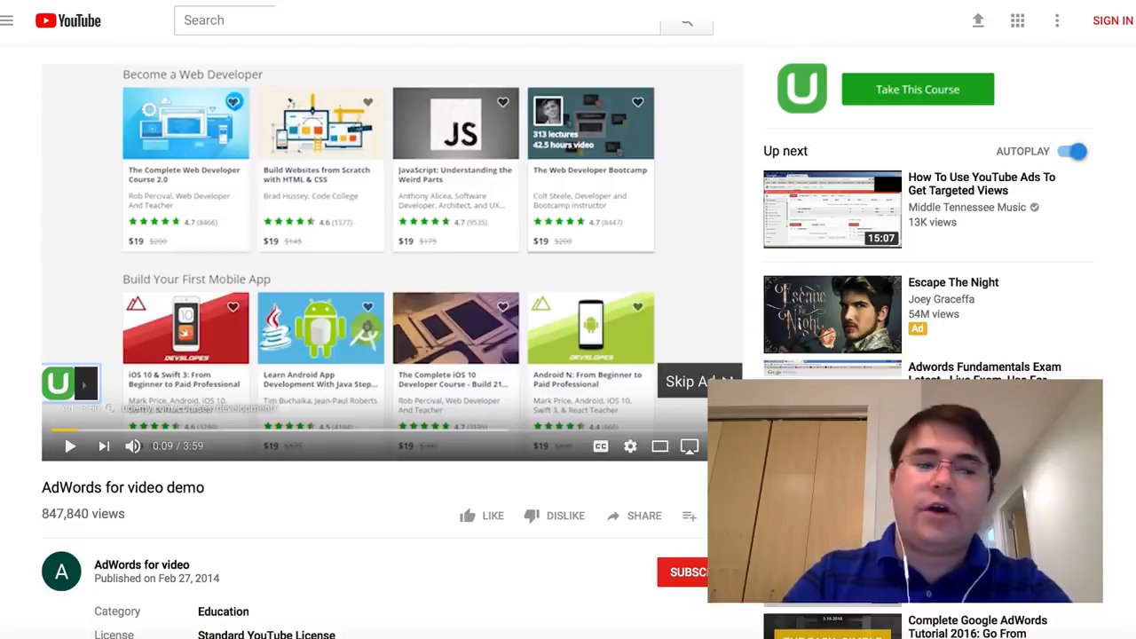
key("super+Tab")
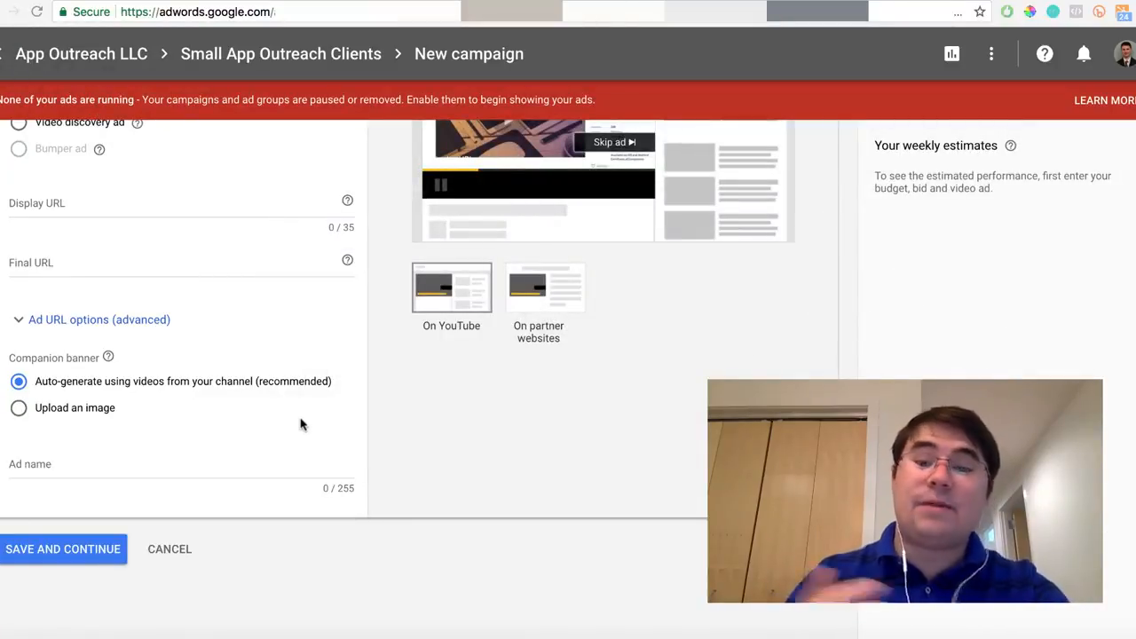
scroll(300, 425, "up", 3)
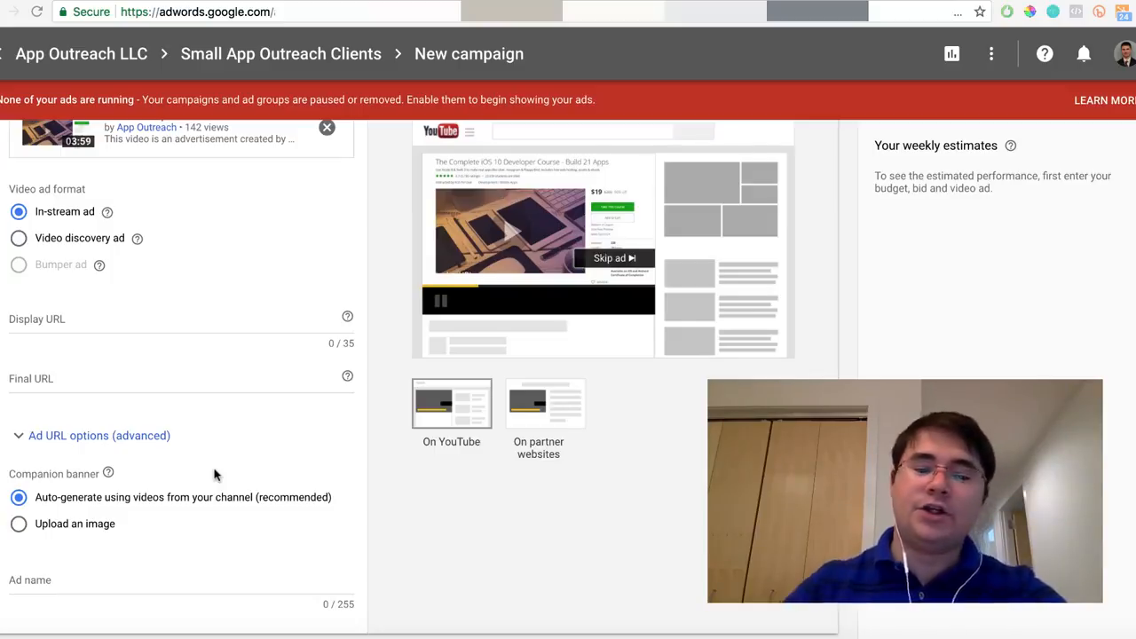
scroll(213, 475, "down", 2)
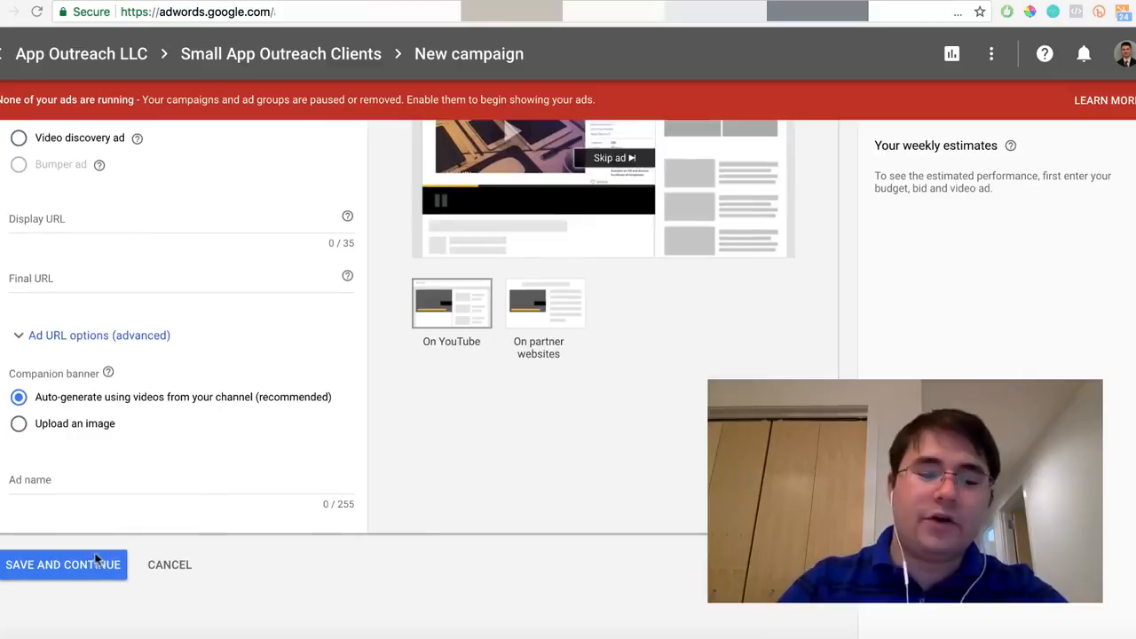
scroll(205, 404, "up", 2)
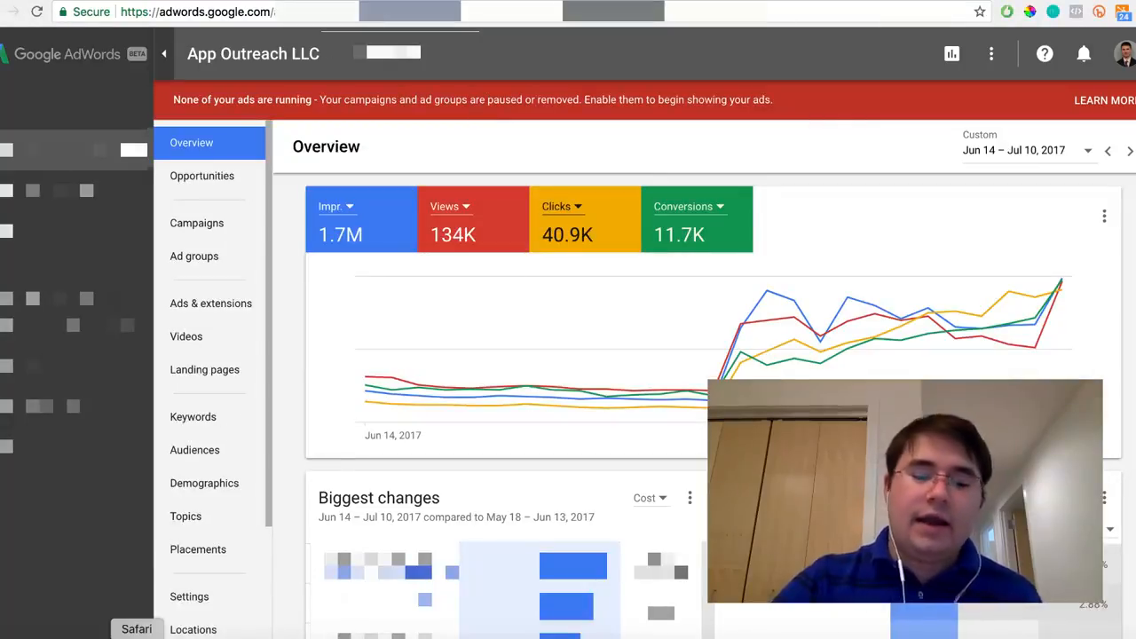
left_click(142, 638)
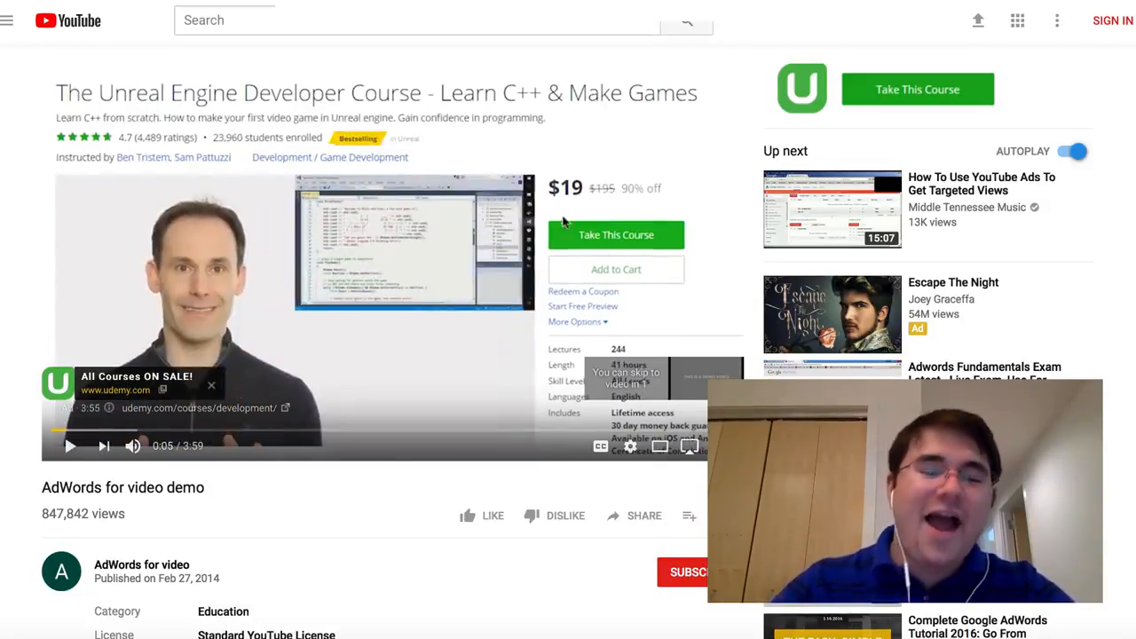
left_click(146, 393)
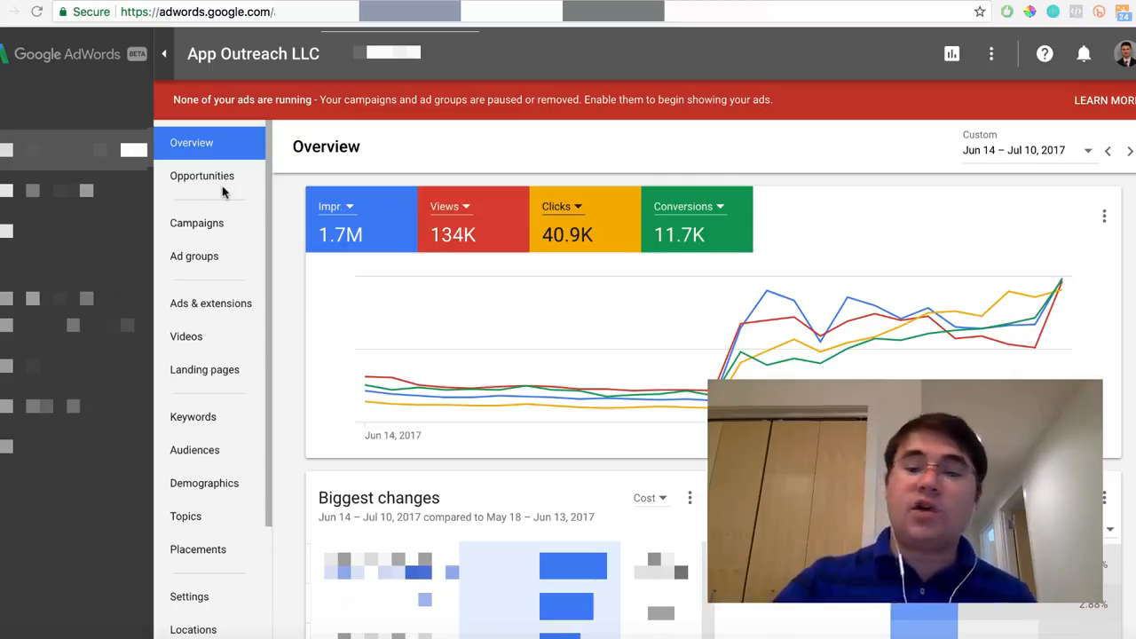
Switch to the "Ad Outreach Webinar NEW V10 FILM COPY" presentation in Google Slides and show slide 30
left_click(612, 1)
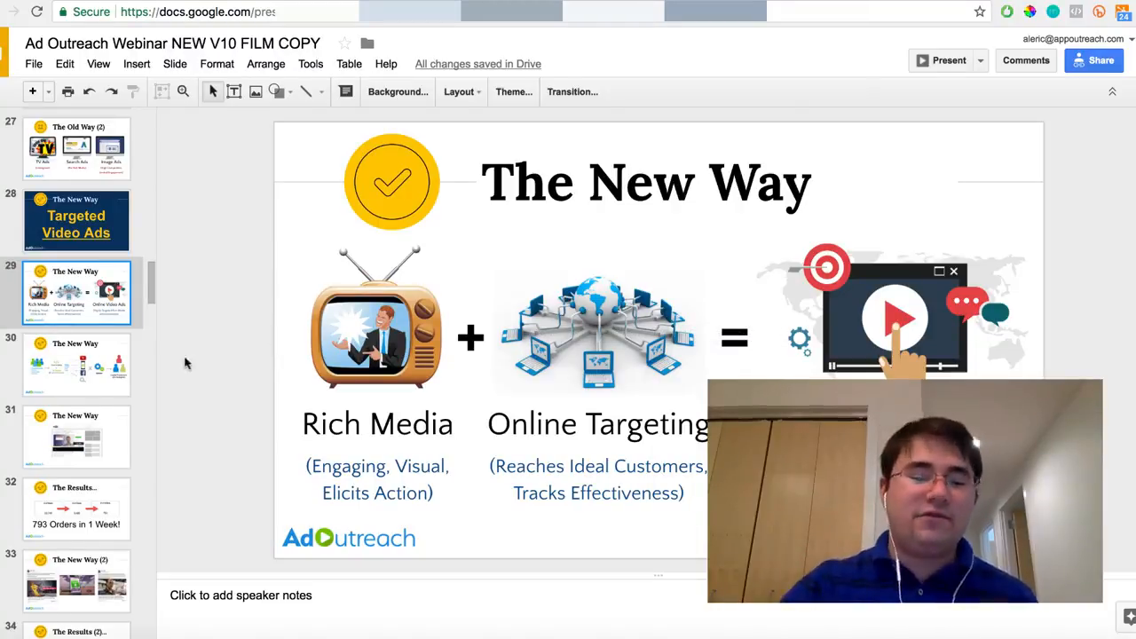
left_click(123, 362)
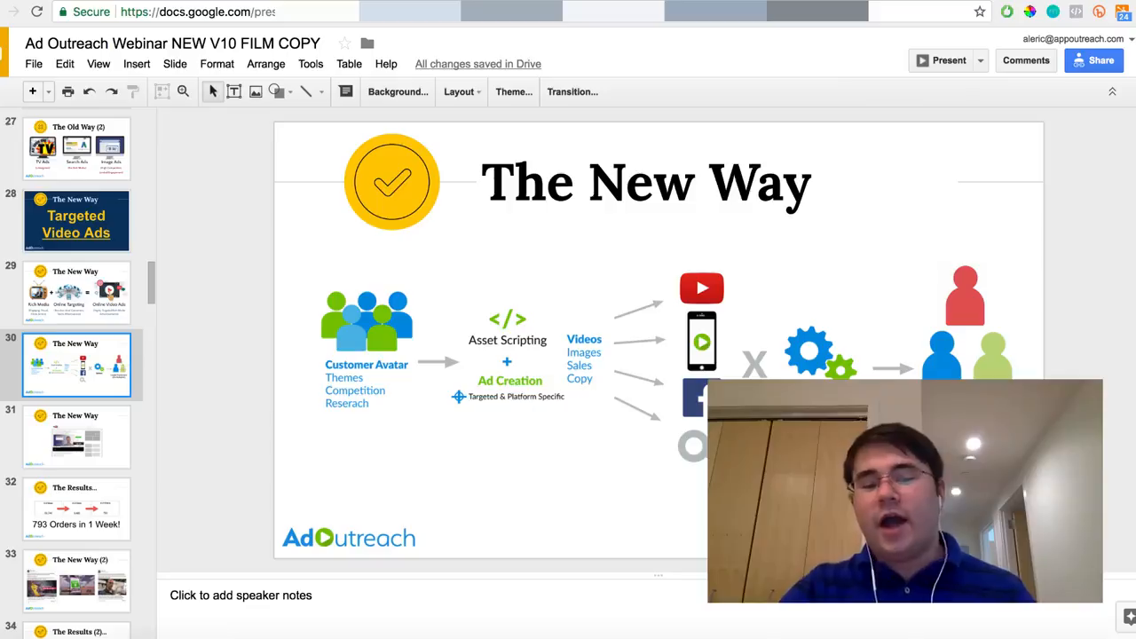